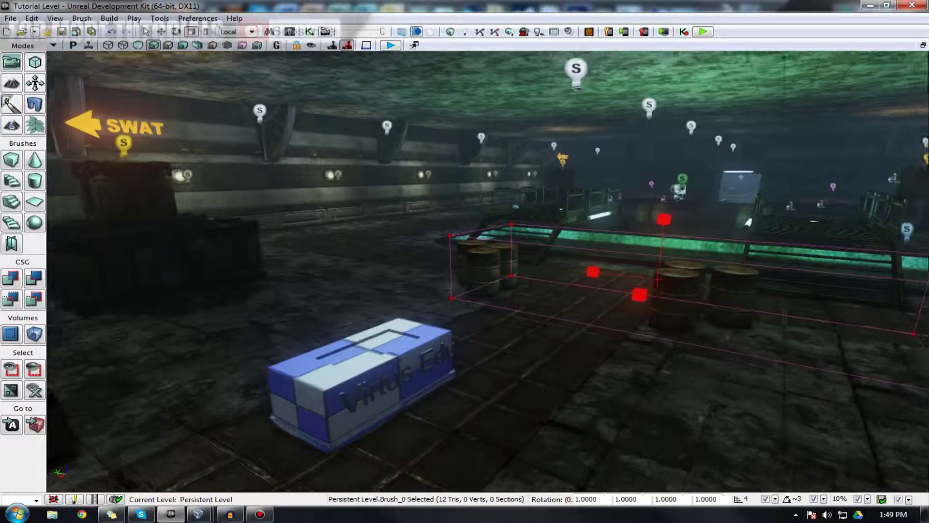
- Select the checkered box and its Virtus Edu lettering in turn to examine them as separate static meshes
right_click_drag(429, 371, 388, 381)
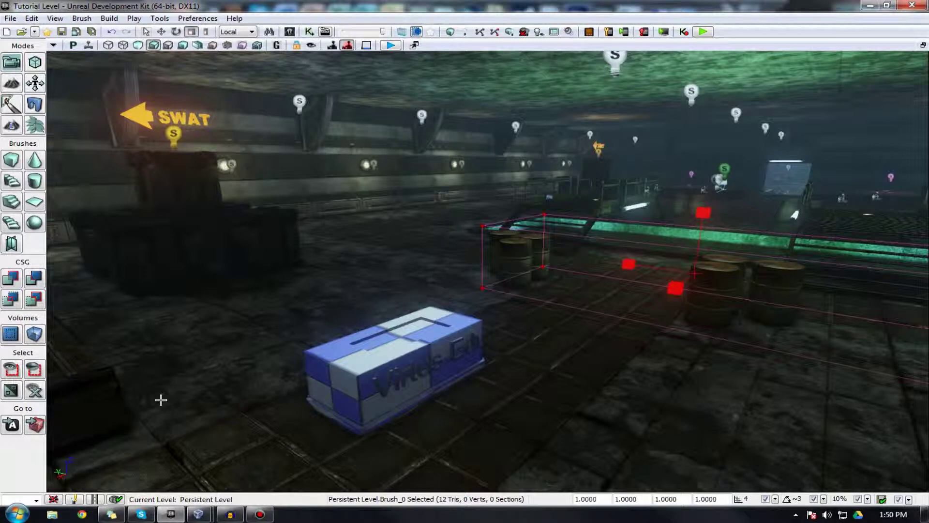
left_click(381, 364)
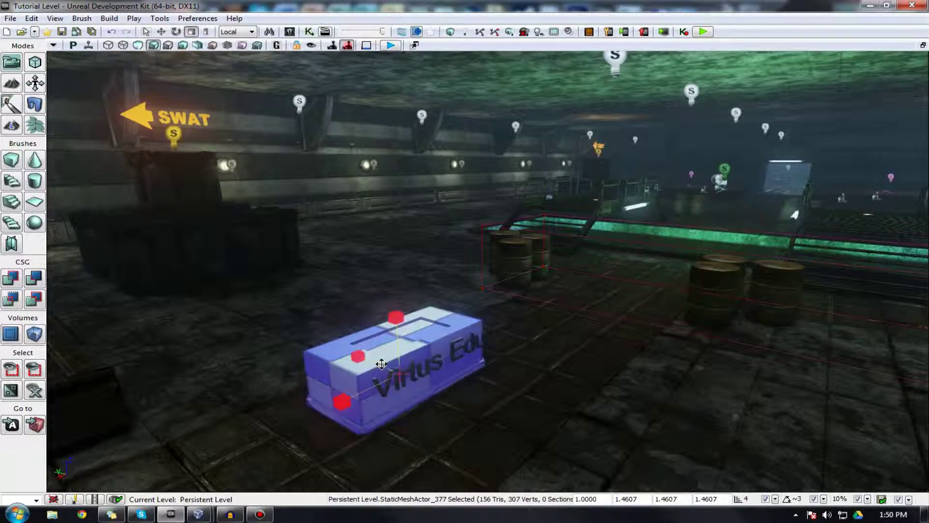
left_click(466, 398)
left_click(427, 370)
left_click(428, 362)
left_click(470, 379)
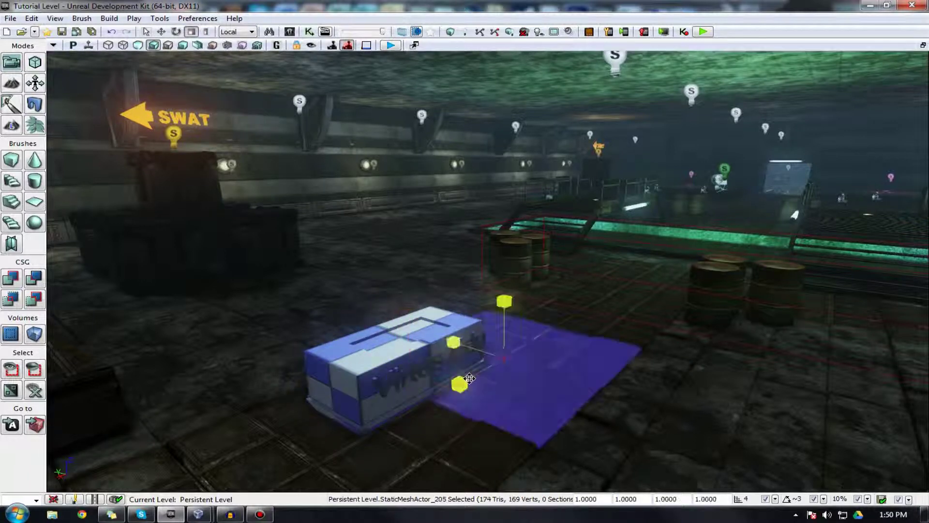
middle_click_drag(469, 377, 458, 365)
left_click(457, 365)
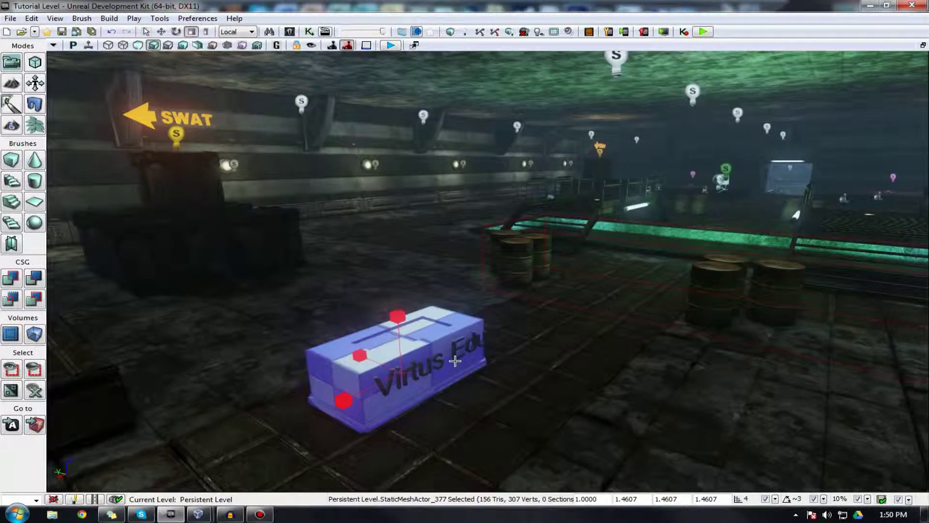
left_click(449, 356)
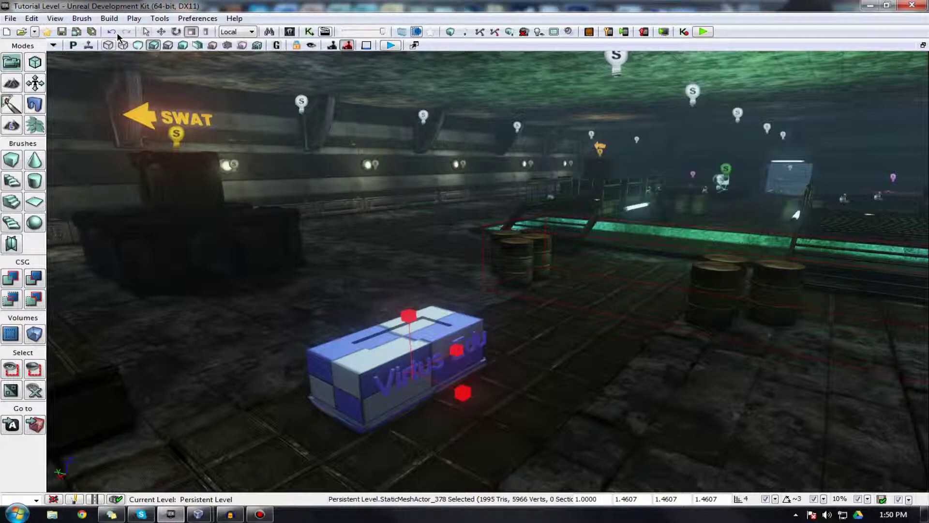
- Switch to the translate gizmo and reselect the box, its lettering and the neighbouring floor meshes to examine each one
left_click(161, 32)
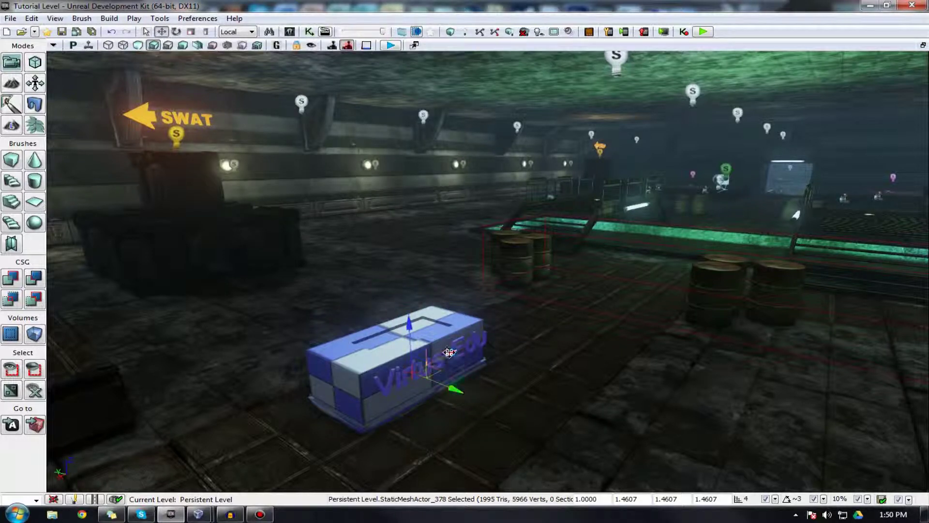
left_click(498, 363)
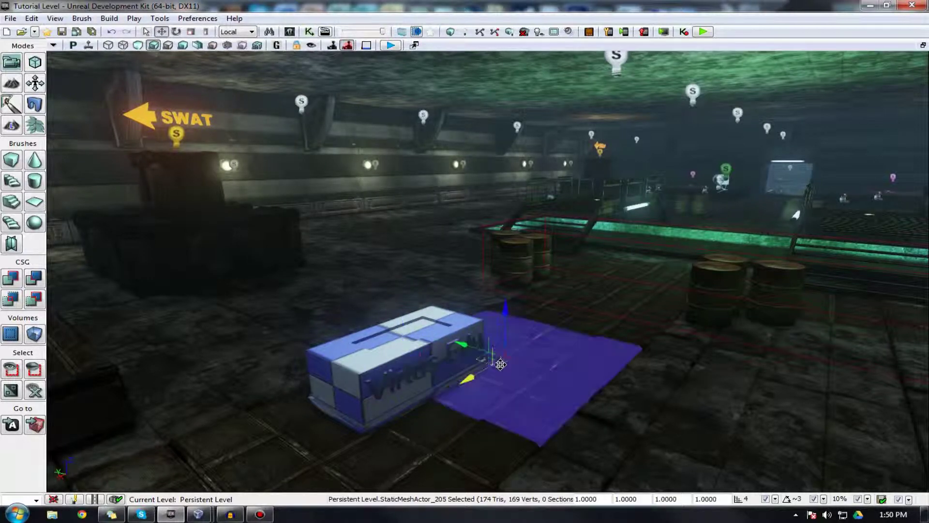
left_click(431, 363)
left_click(418, 352)
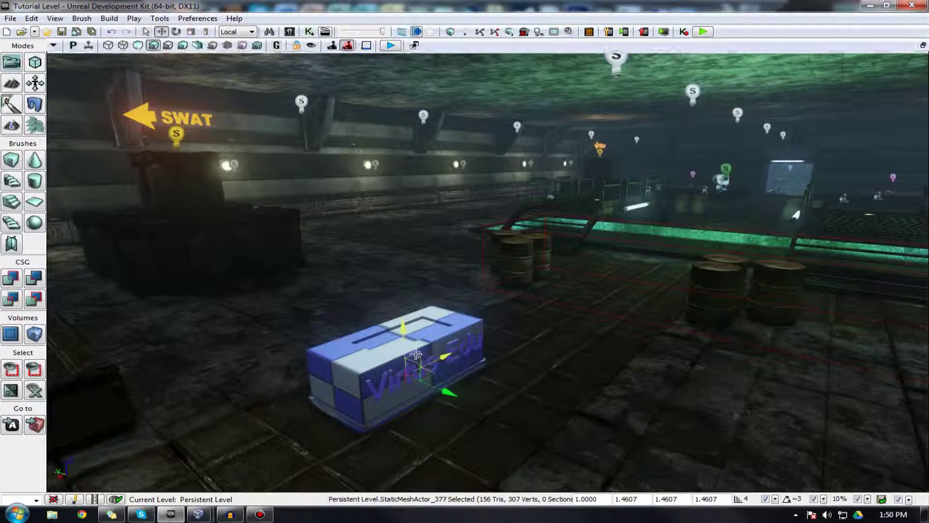
left_click(522, 310)
left_click(385, 381)
left_click(387, 381)
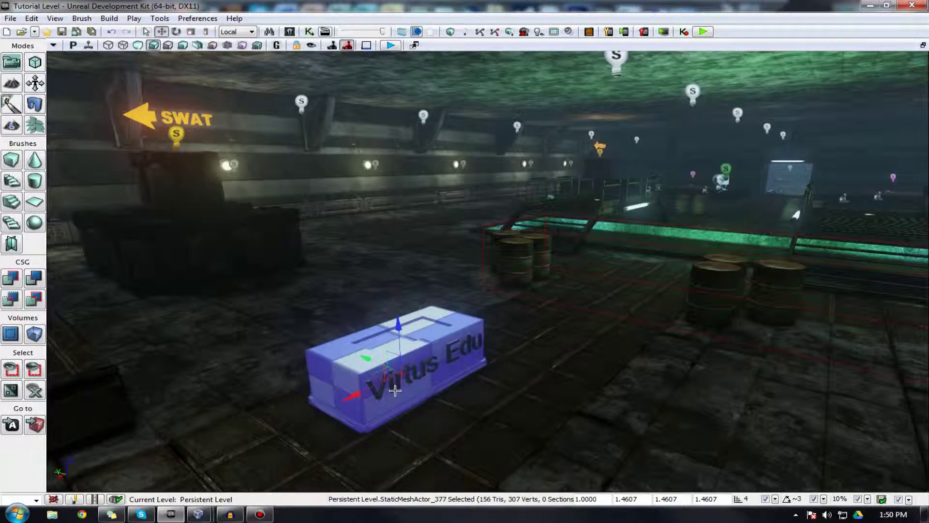
left_click(388, 381)
left_click(388, 380)
left_click(389, 377)
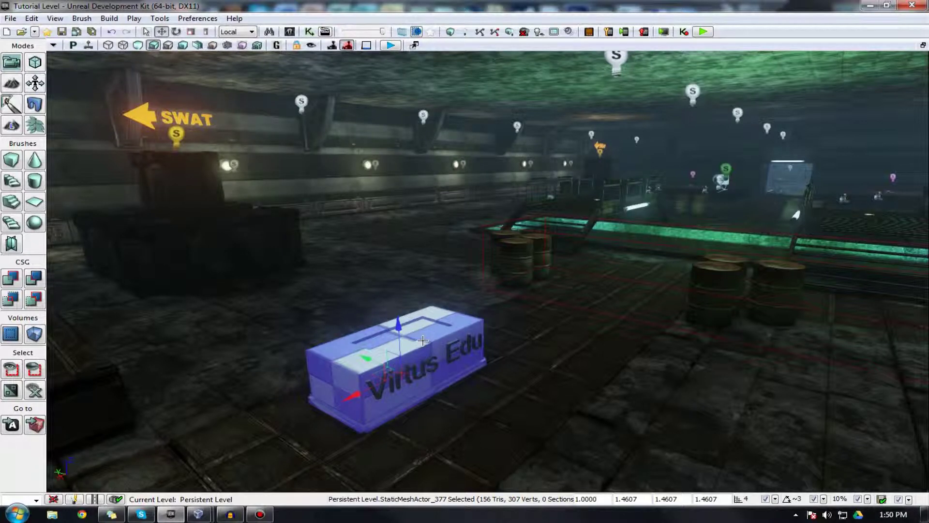
left_click(467, 354)
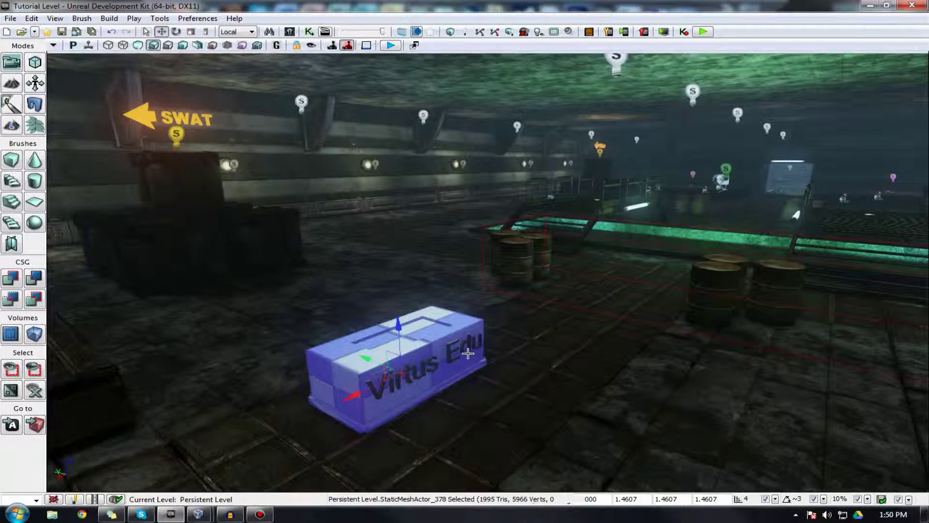
left_click(489, 331)
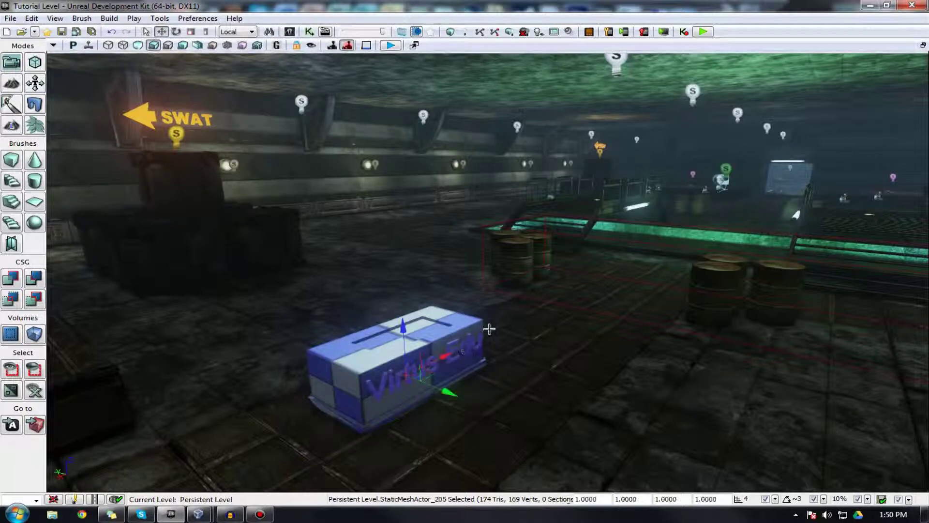
left_click(457, 307)
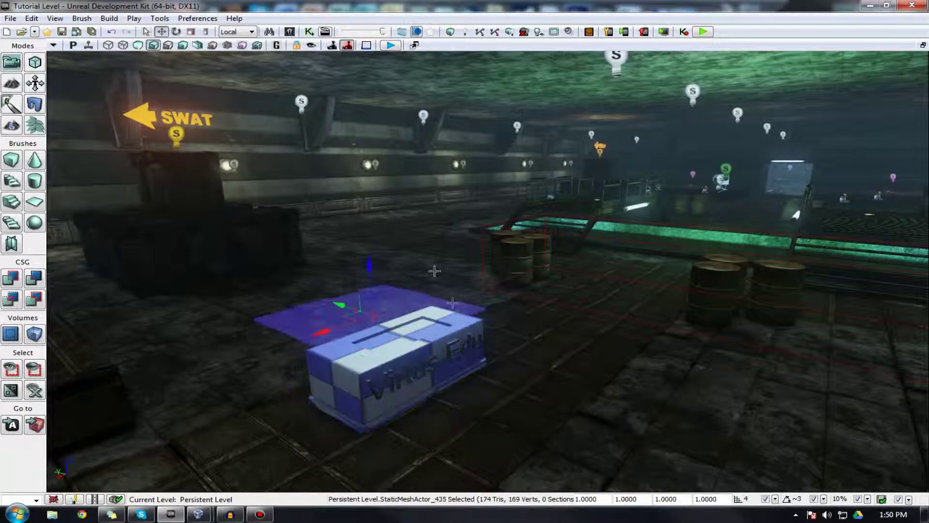
- Open the Content Browser, reposition its window and list all assets
left_click(288, 33)
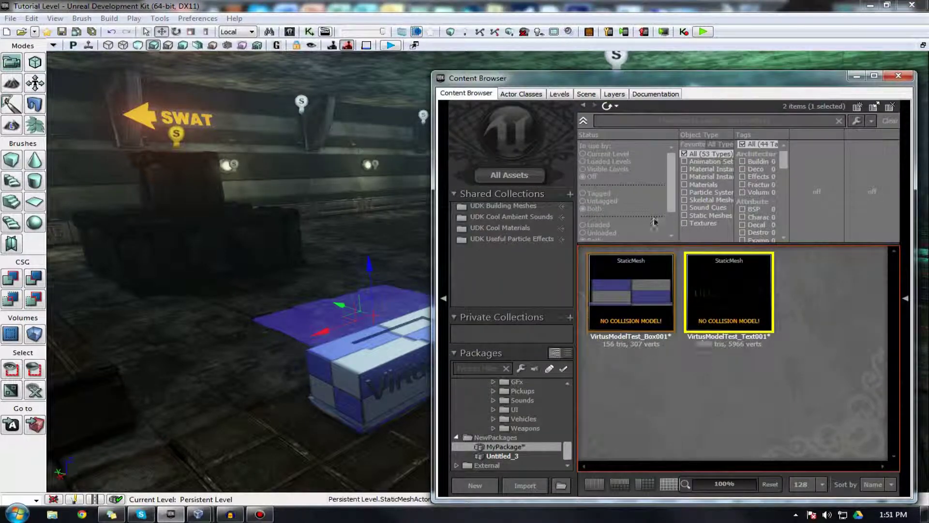
left_click_drag(503, 81, 457, 59)
left_click(460, 148)
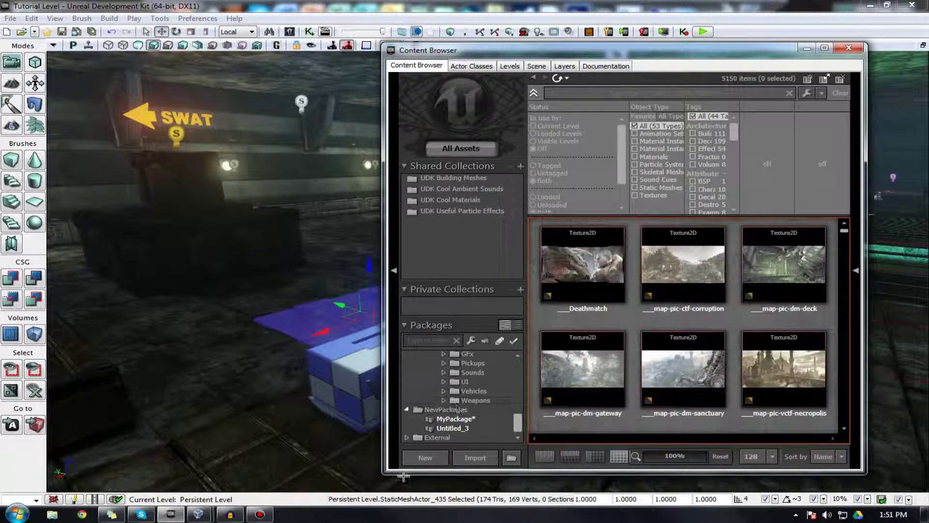
- Examine the file formats supported for asset import, including the FBX and static mesh types, and leave without importing
left_click(474, 458)
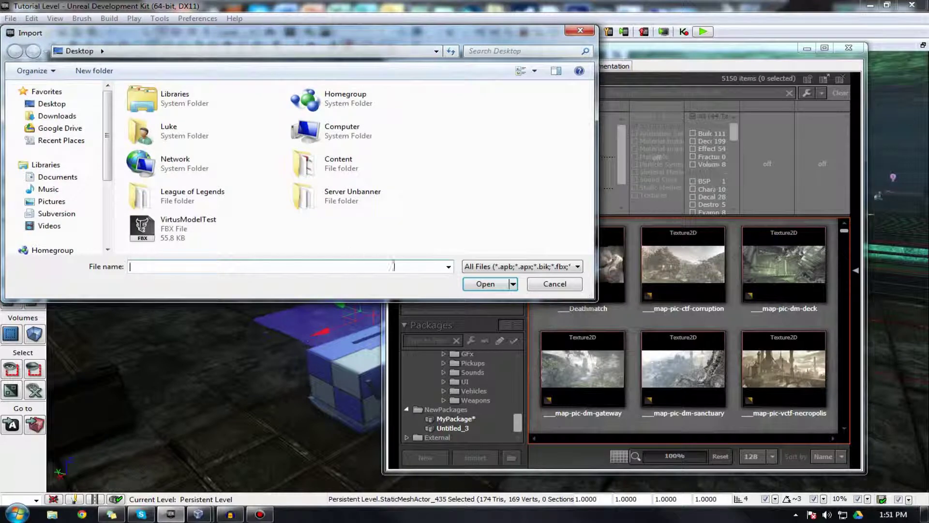
left_click_drag(415, 301, 424, 323)
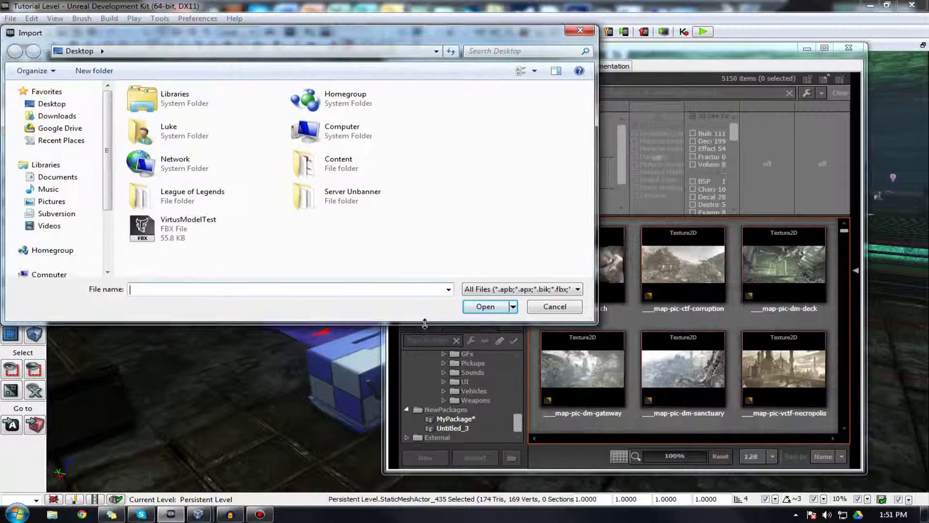
left_click(477, 289)
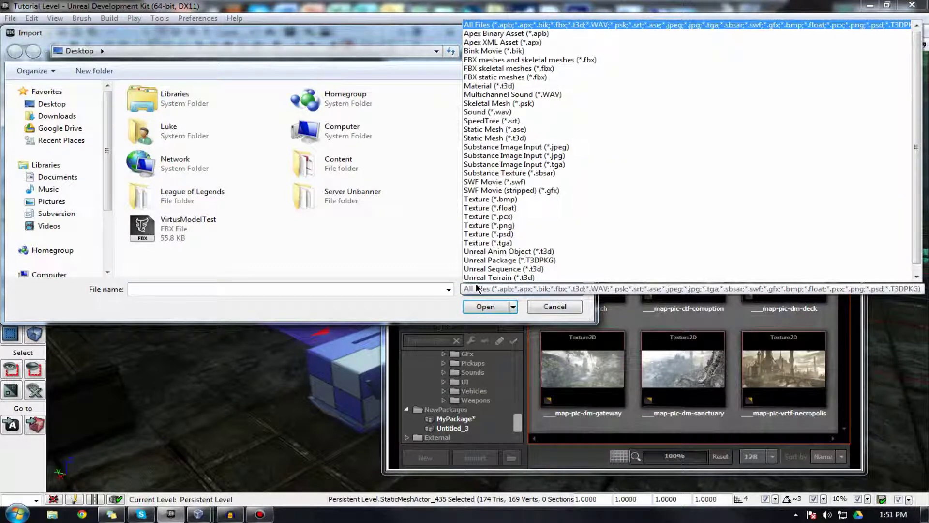
left_click(478, 289)
left_click(479, 290)
left_click(482, 291)
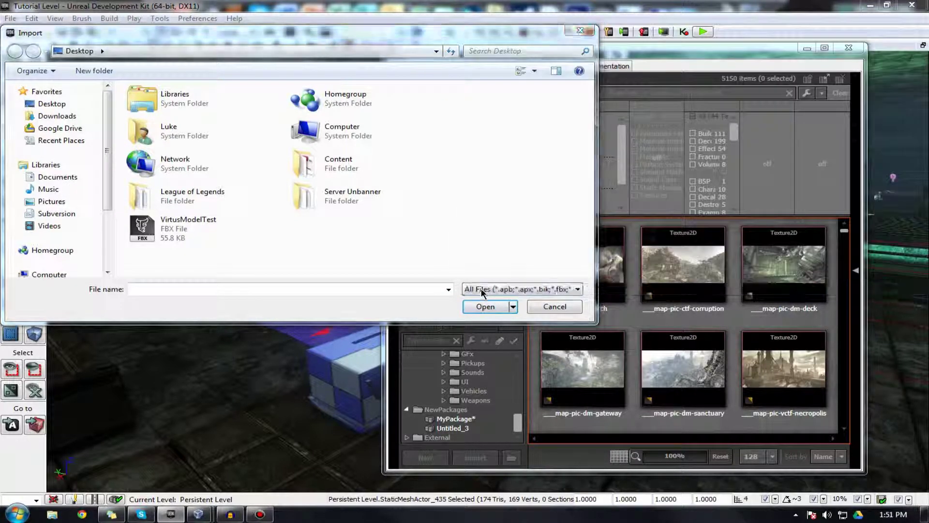
left_click(481, 290)
left_click(481, 290)
left_click(481, 290)
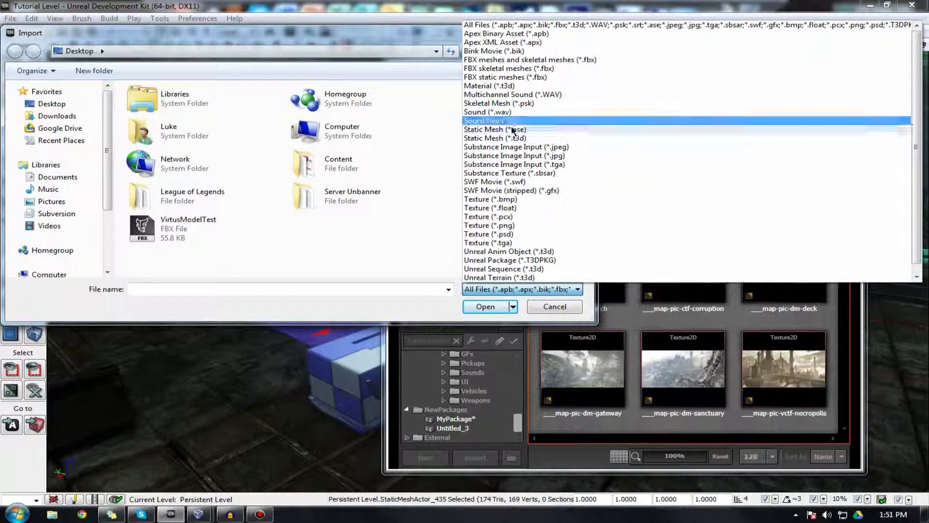
left_click(348, 249)
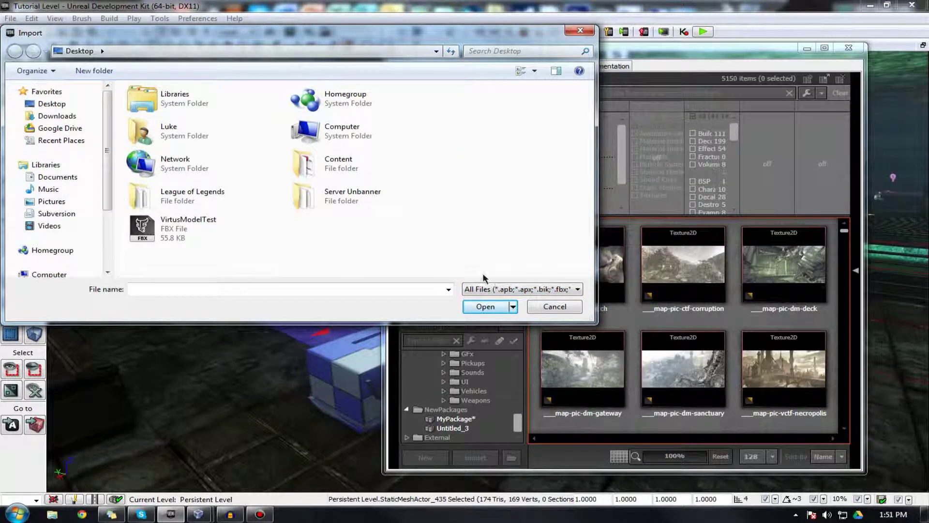
left_click(555, 307)
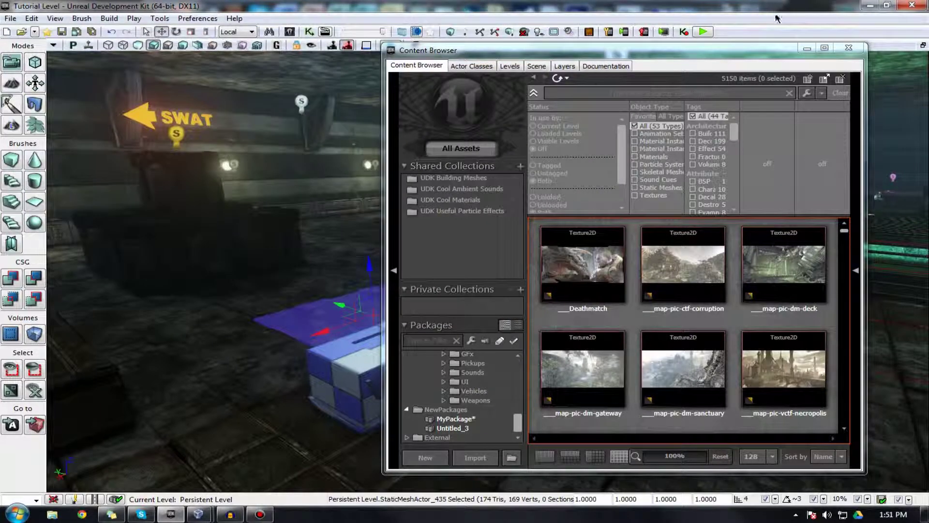
- Minimize the Content Browser, switch to 3ds Max in the Windows 8 virtual machine, dismiss its error and maximize it
left_click(807, 48)
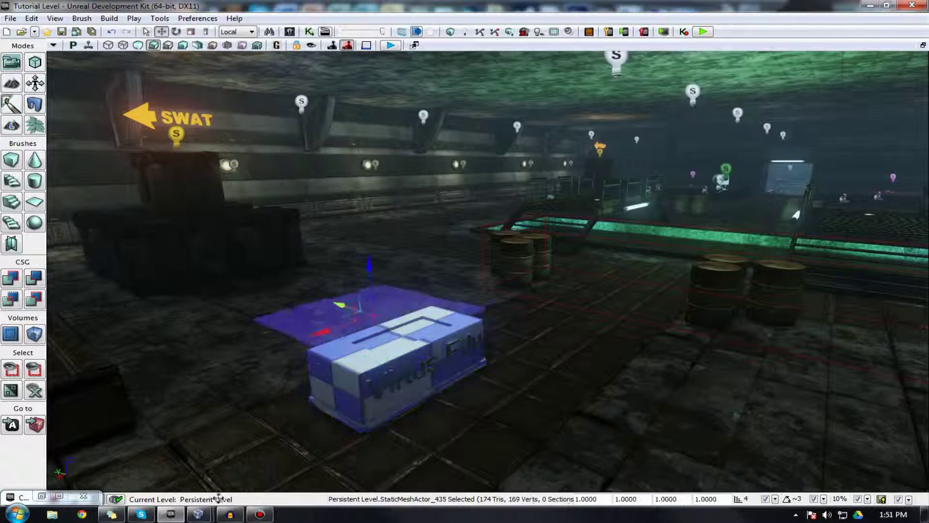
mouse_move(198, 513)
left_click(249, 450)
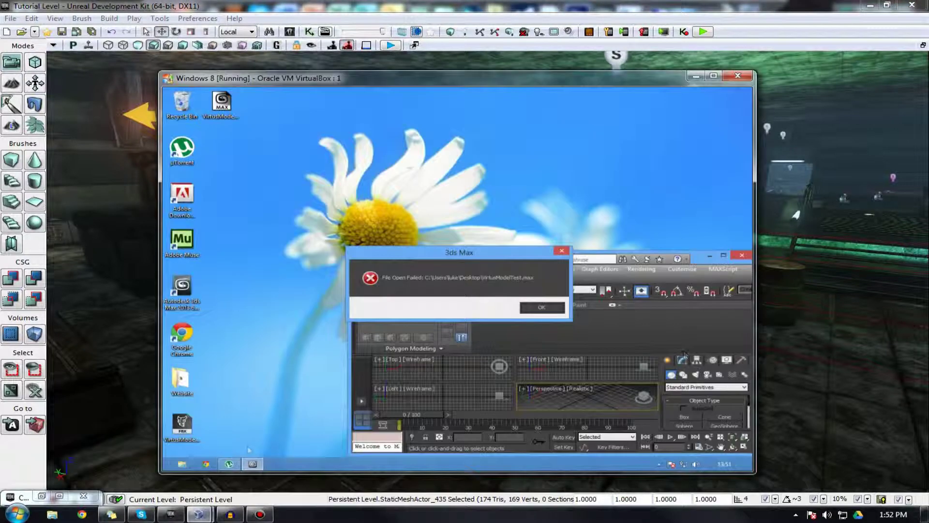
left_click(539, 307)
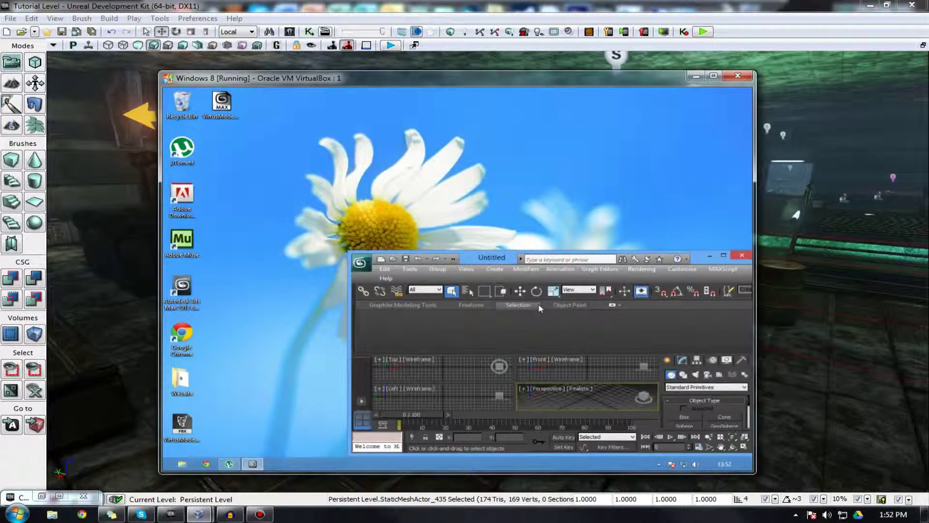
left_click(391, 306)
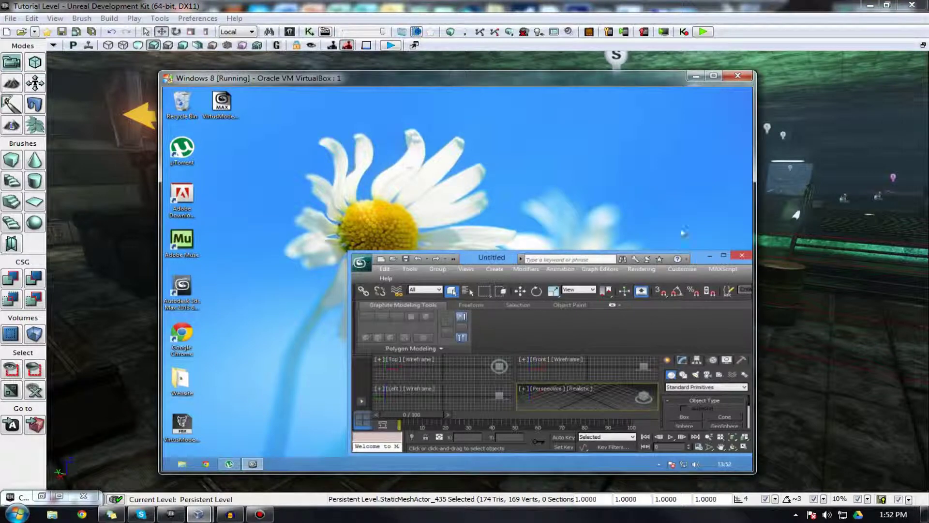
left_click(725, 256)
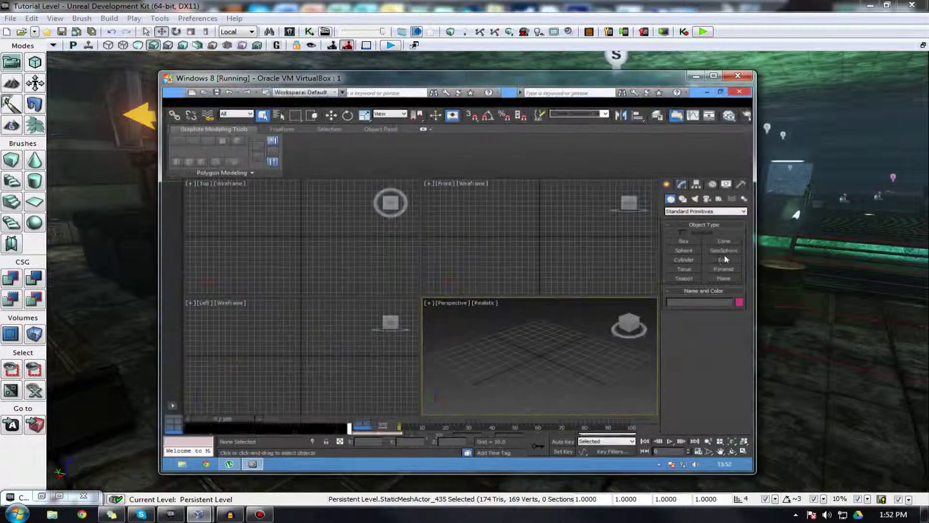
- Try to open the VirtusModelTest scene from the Desktop in 3ds Max and dismiss the resulting dialog
left_click_drag(637, 336, 636, 314)
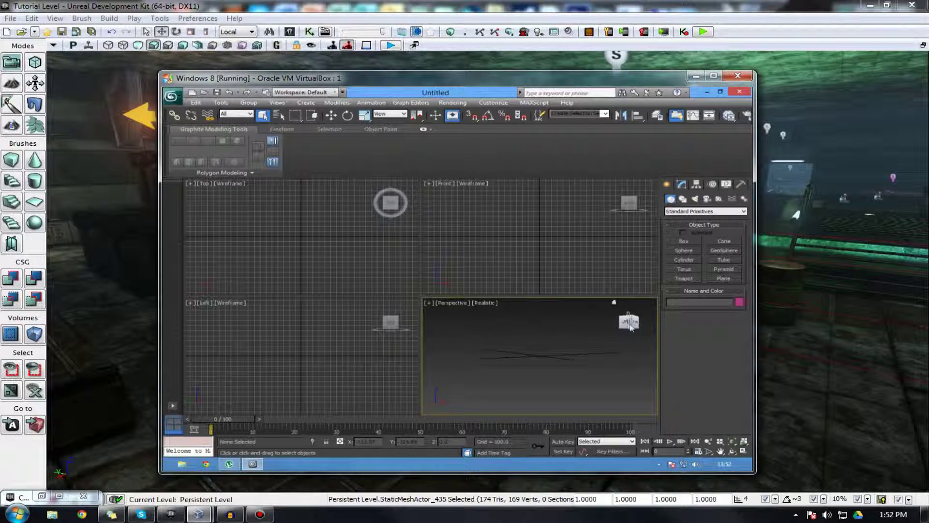
left_click(631, 328)
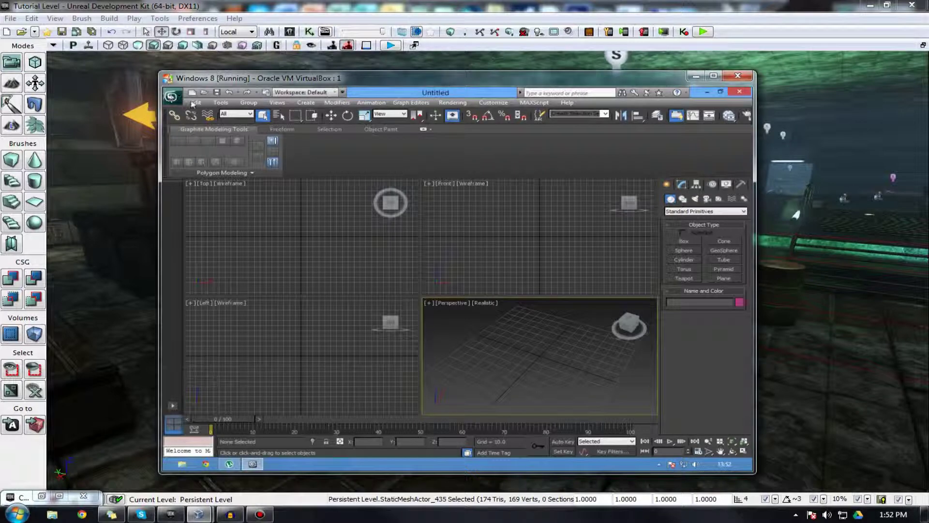
key("alt+f")
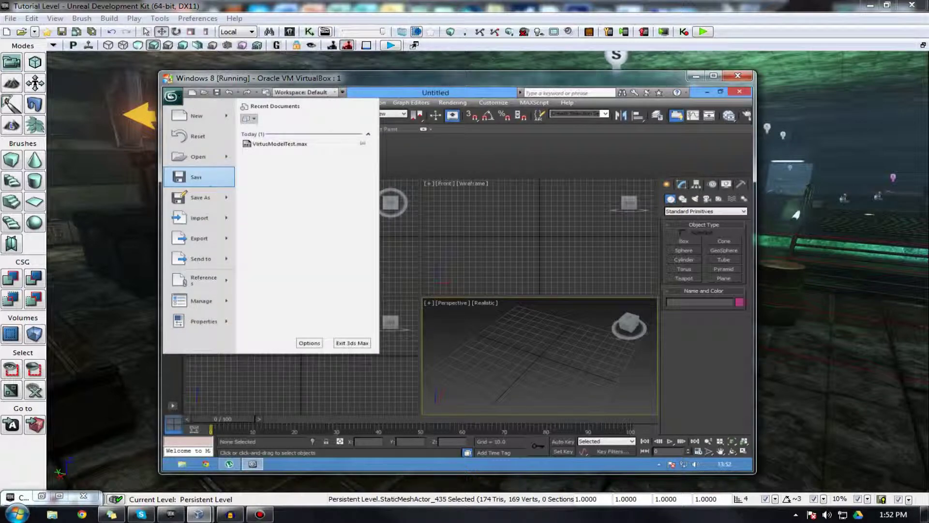
left_click(199, 157)
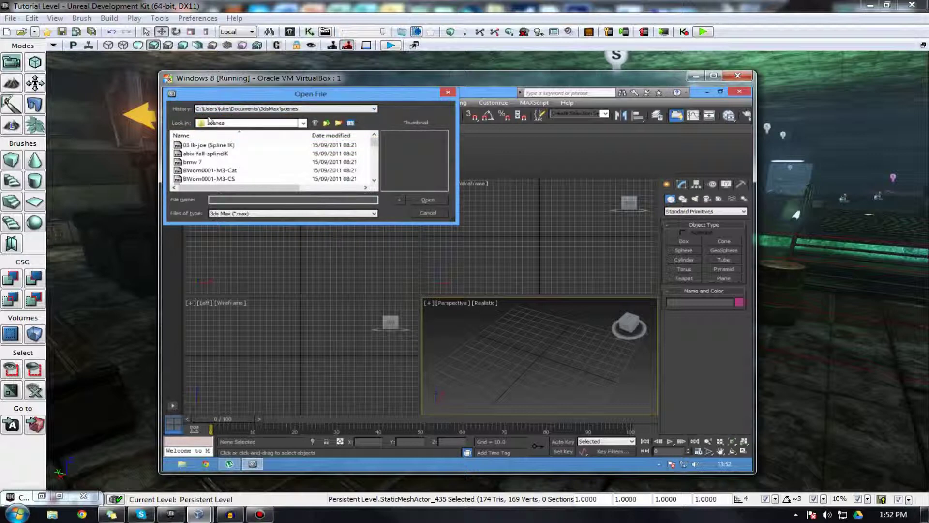
left_click(213, 122)
left_click(223, 138)
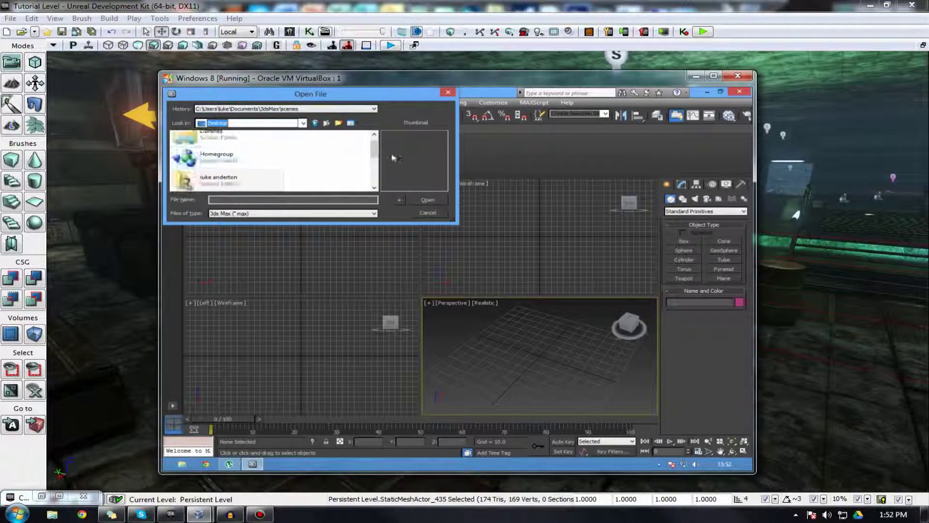
left_click_drag(374, 148, 374, 188)
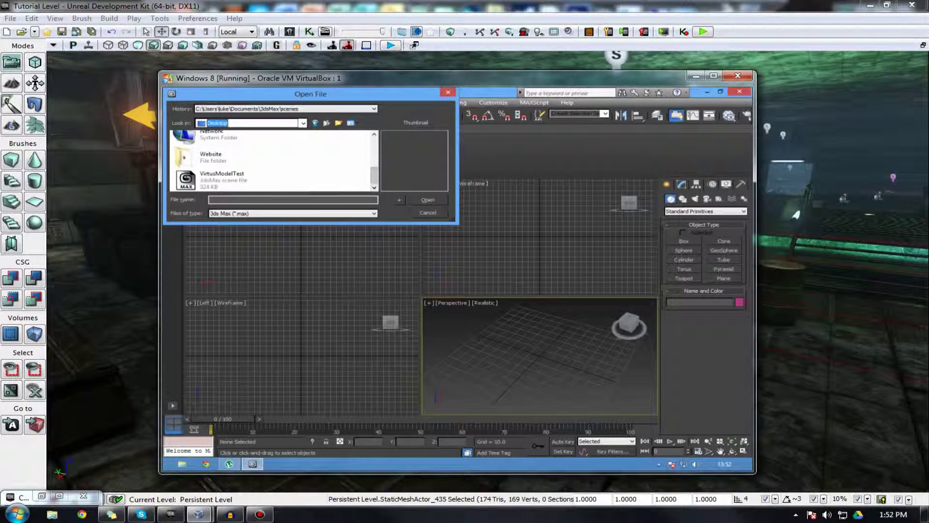
double_click(208, 179)
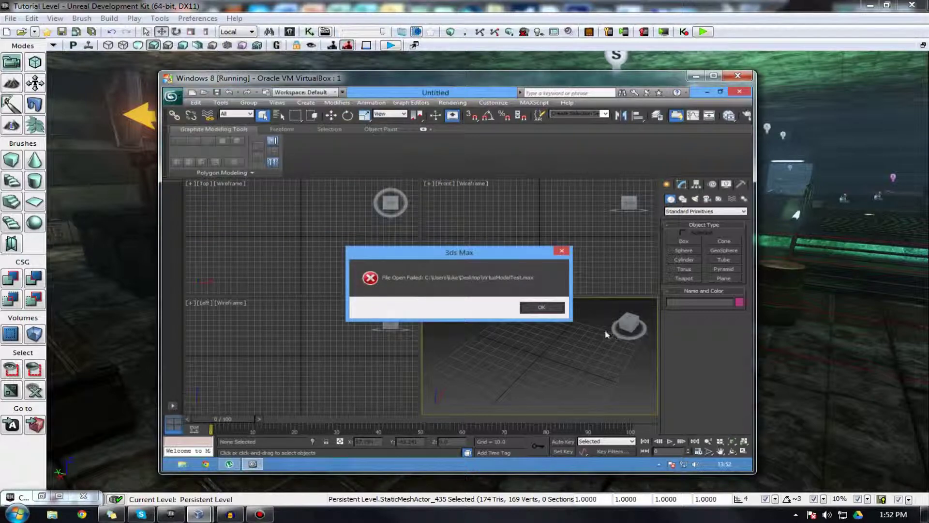
left_click(542, 307)
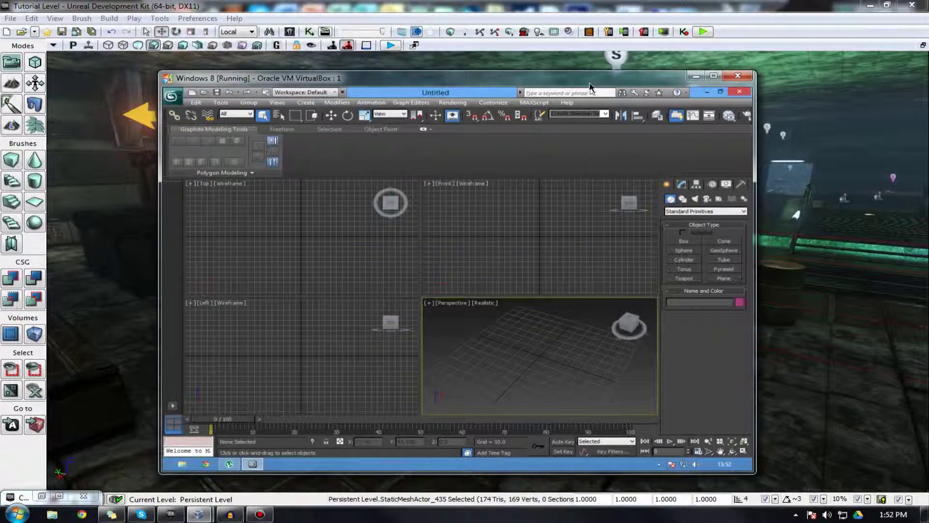
- Try to open the VirtusModelTest scene from the virtual machine's desktop, continuing with the 3ds Max trial, and maximize the existing window
left_click(459, 103)
left_click_drag(457, 92, 588, 271)
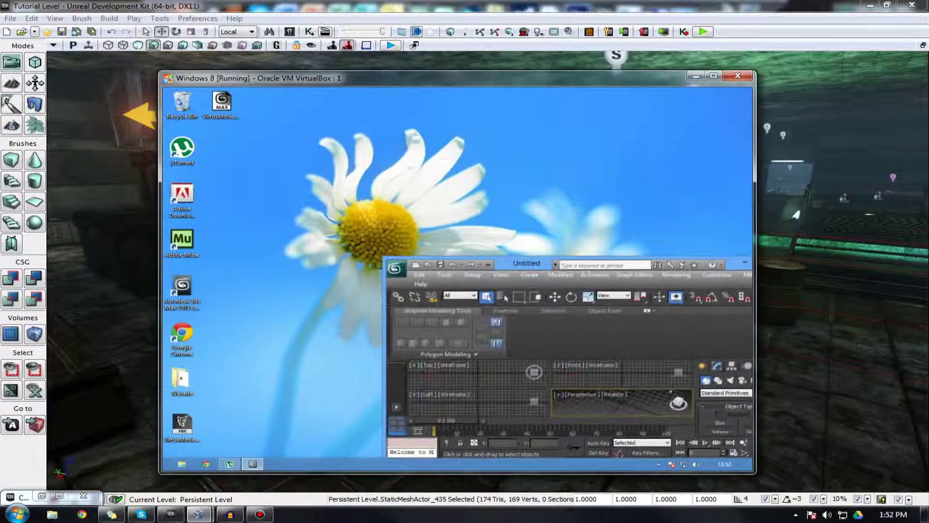
double_click(236, 112)
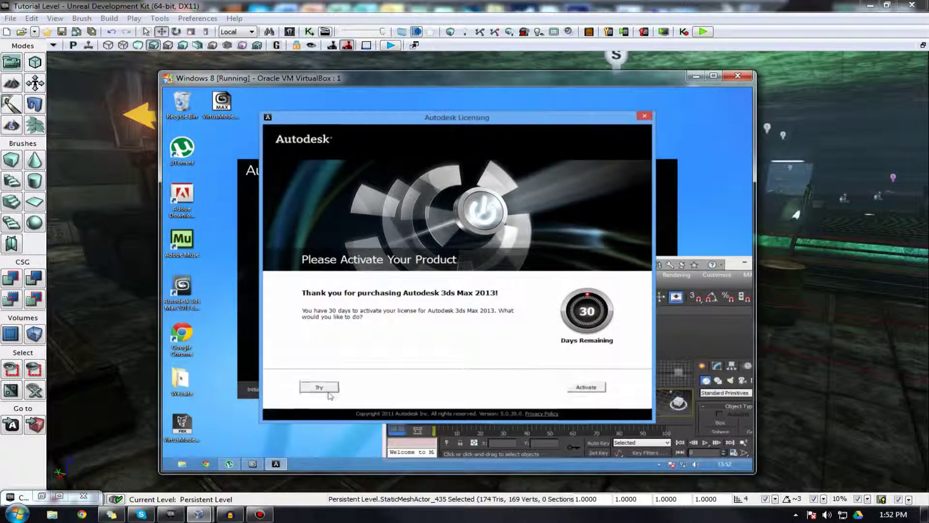
left_click(331, 388)
double_click(529, 266)
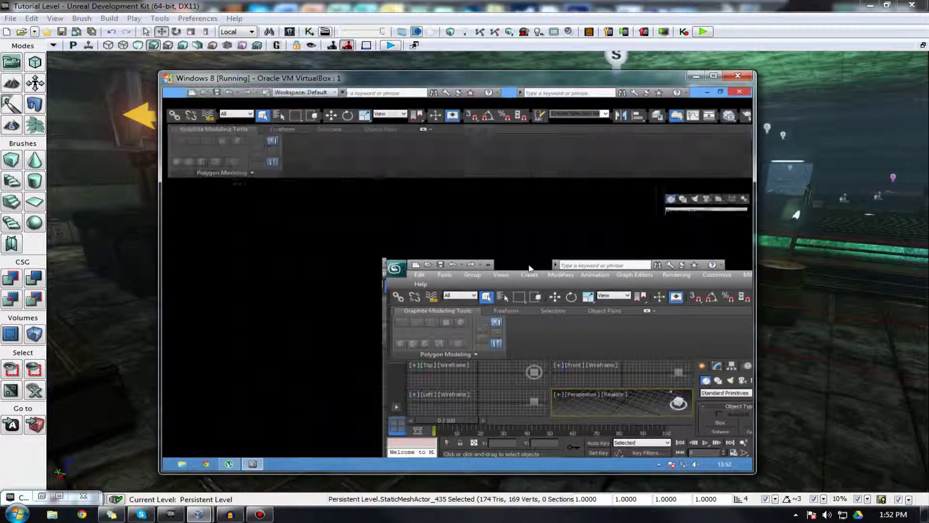
left_click(171, 96)
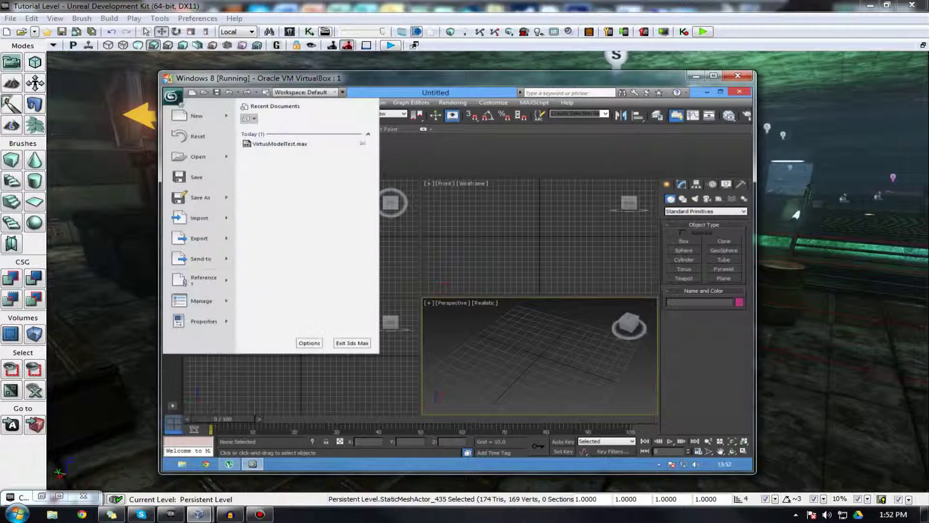
left_click(199, 157)
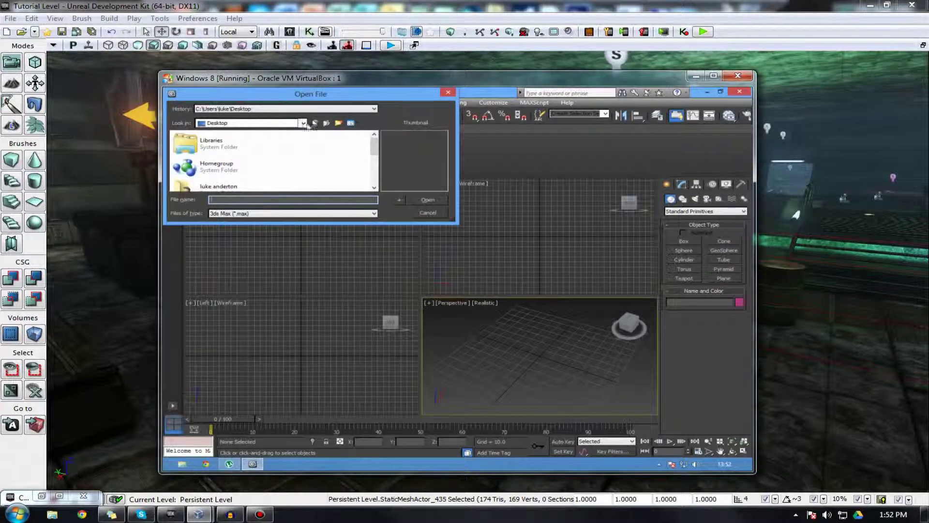
left_click(303, 123)
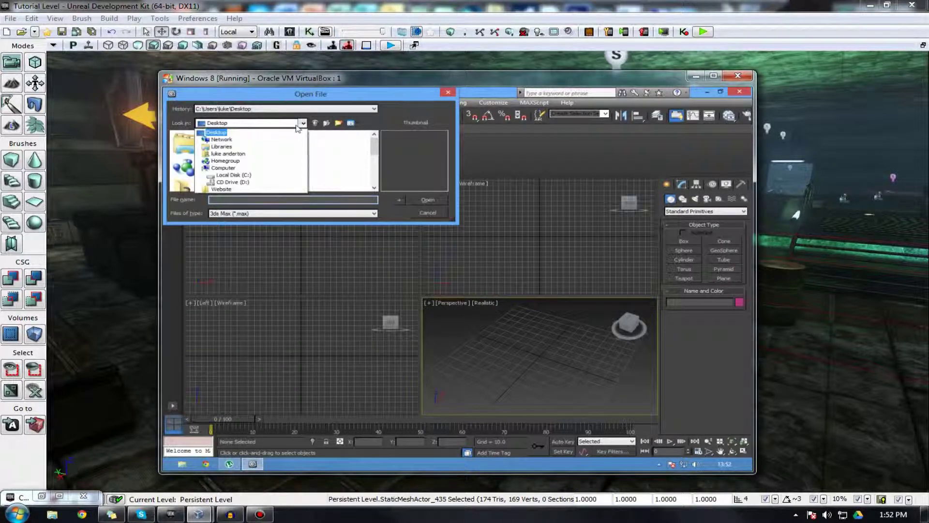
left_click(427, 214)
left_click(426, 213)
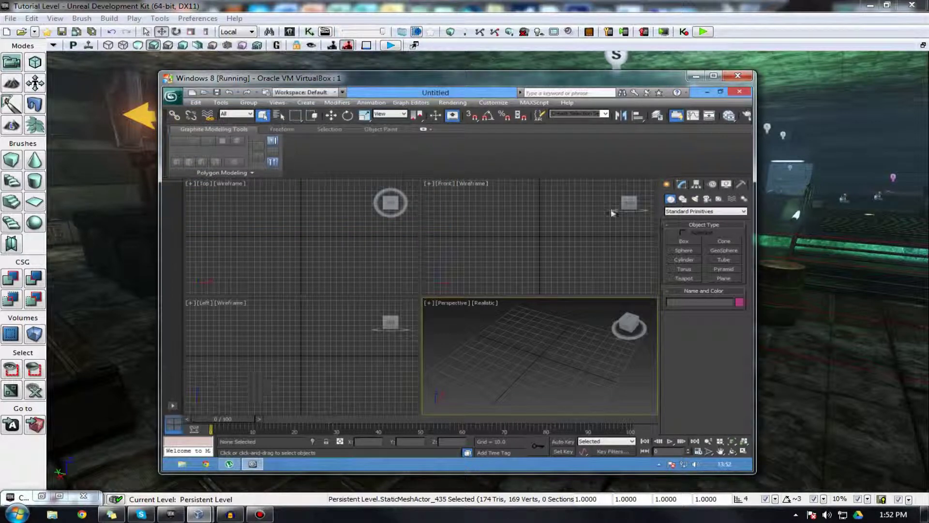
- Create a box about 96 long, 63 wide and 56 high at the centre of the Perspective grid
left_click(683, 242)
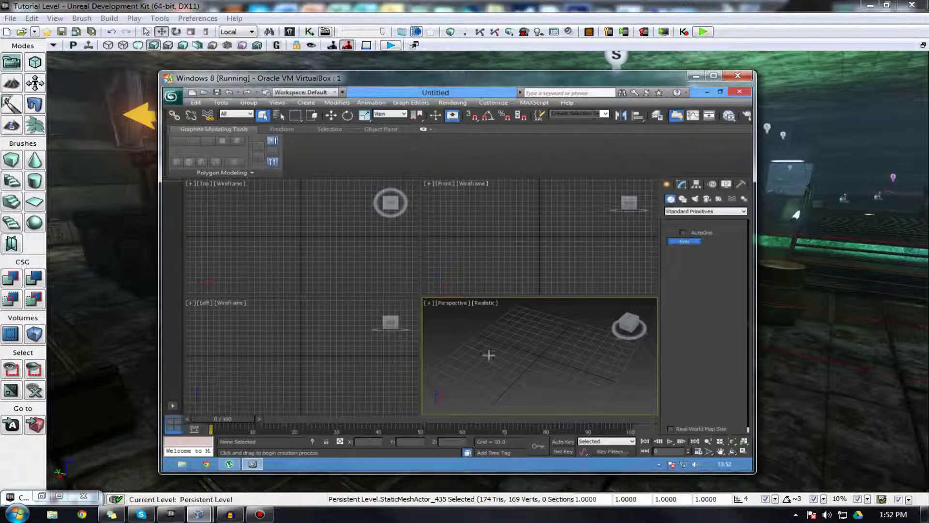
left_click_drag(555, 392, 572, 393)
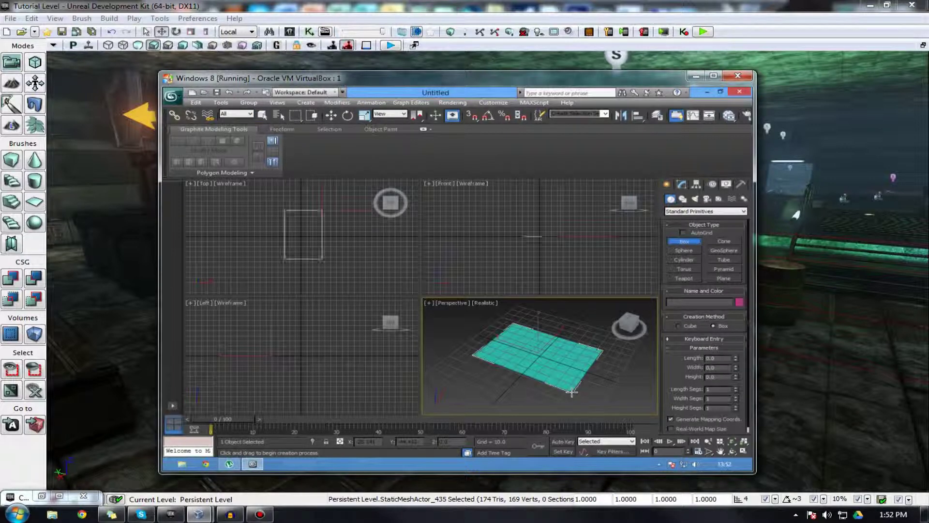
left_click(562, 345)
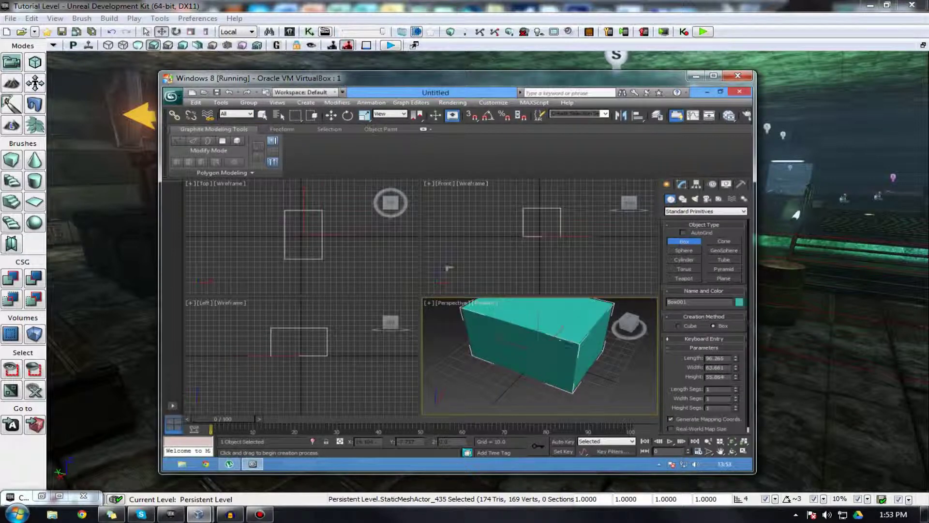
left_click(330, 115)
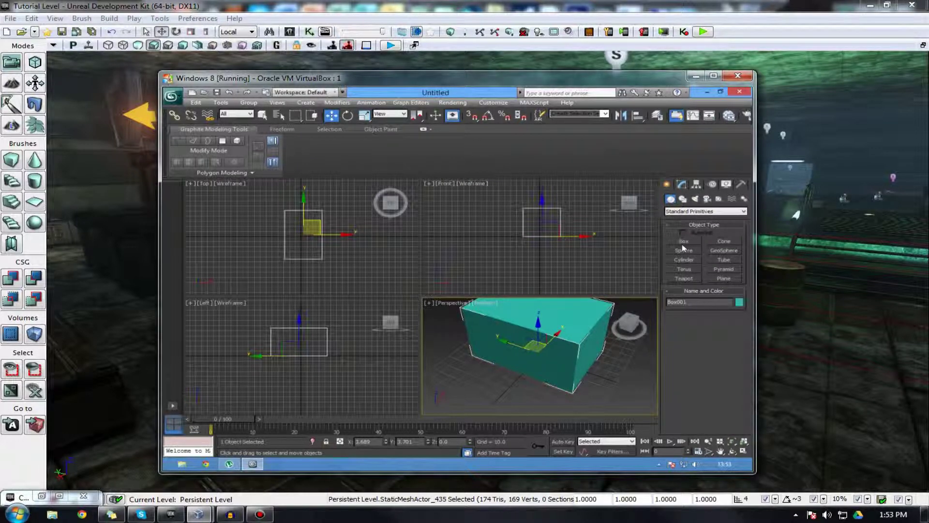
- Create a second, flatter box overlapping the first one, about 92 long, 52 wide and 18.5 high
left_click(683, 242)
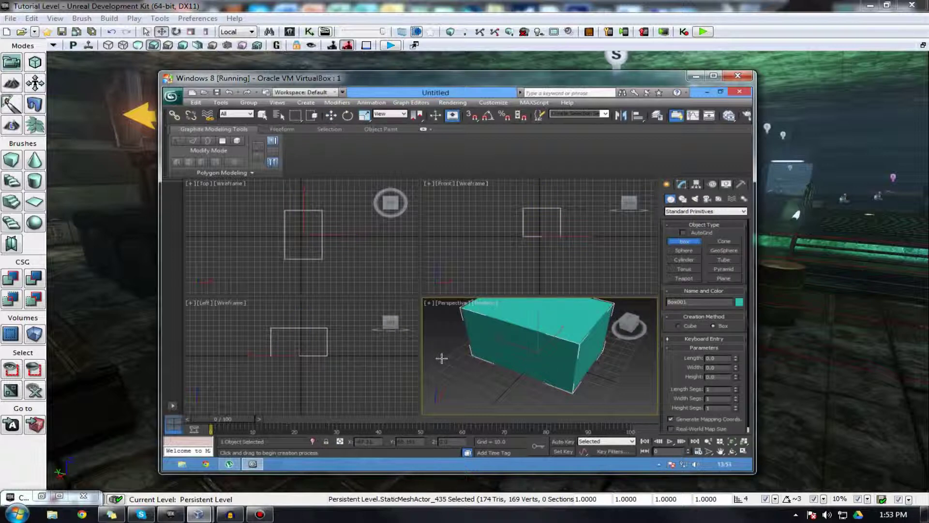
left_click_drag(428, 346, 541, 341)
left_click(534, 332)
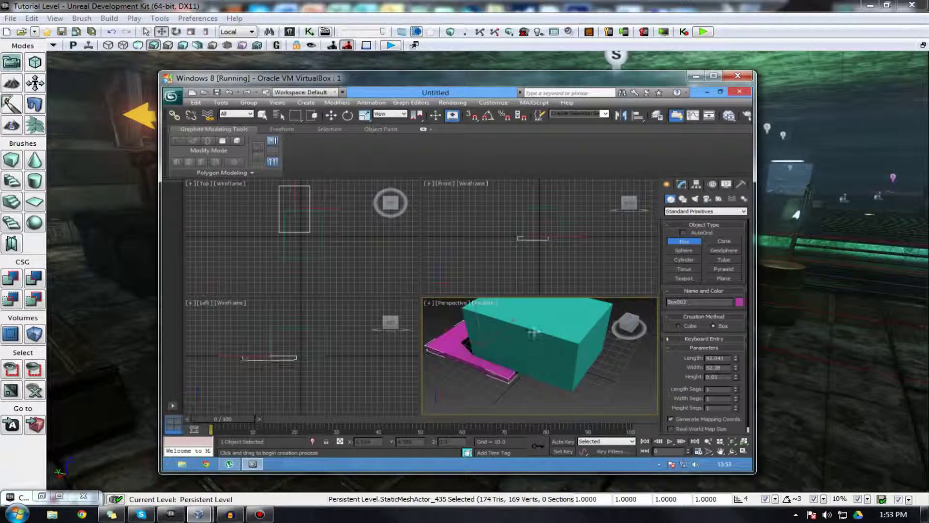
left_click(530, 327)
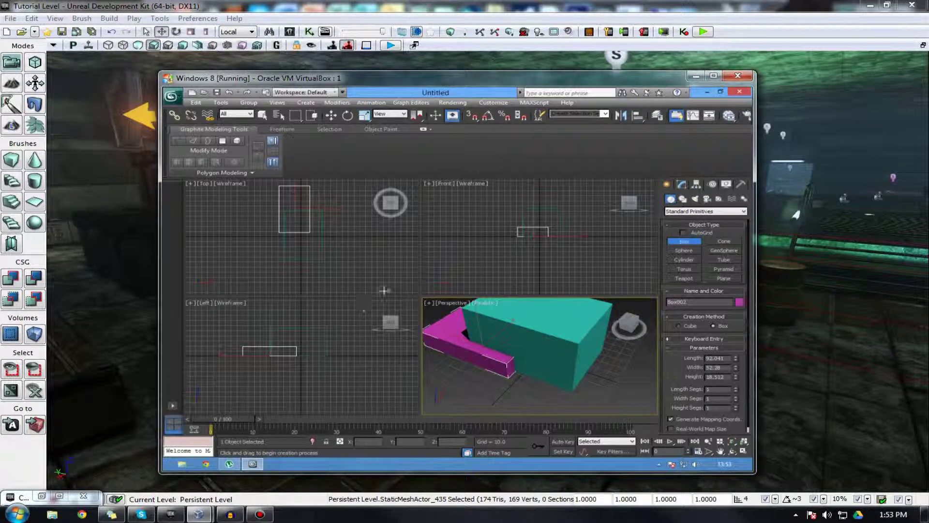
- Start exporting the scene and choose the Desktop as the save location
left_click(172, 96)
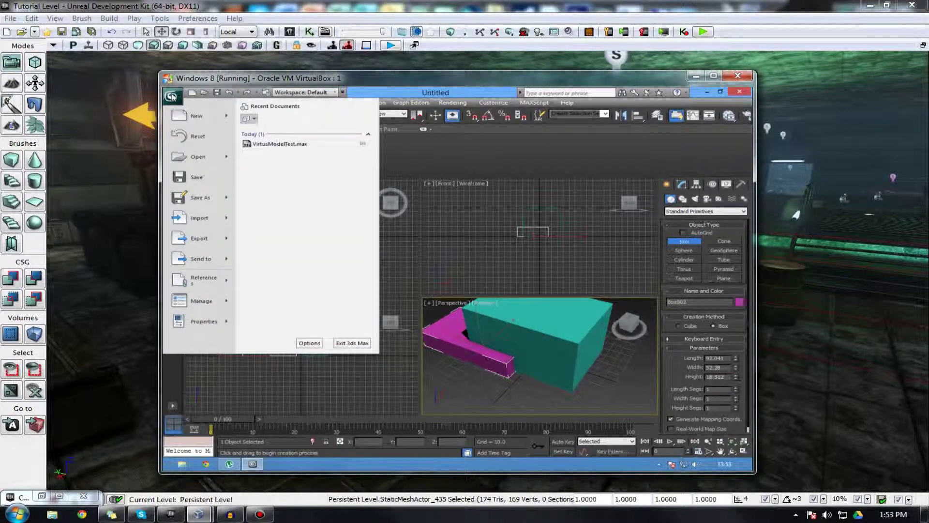
left_click(172, 96)
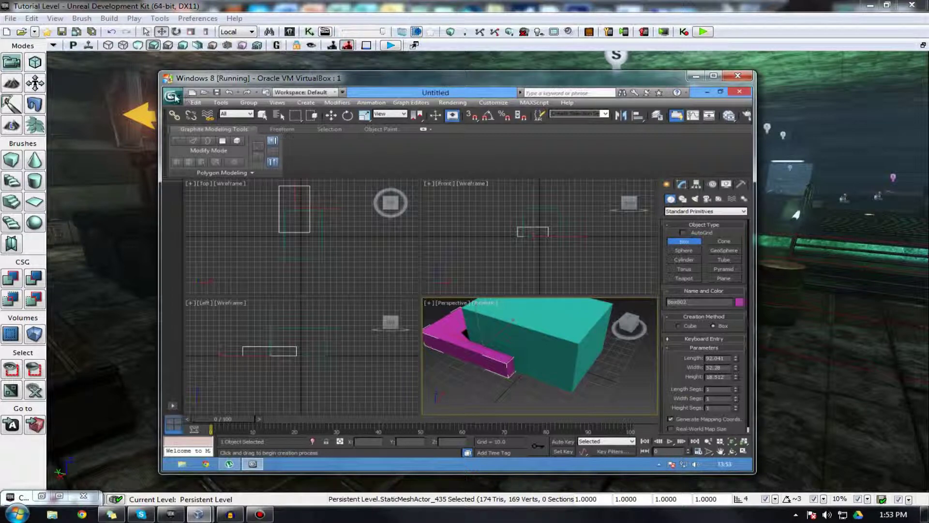
left_click(173, 96)
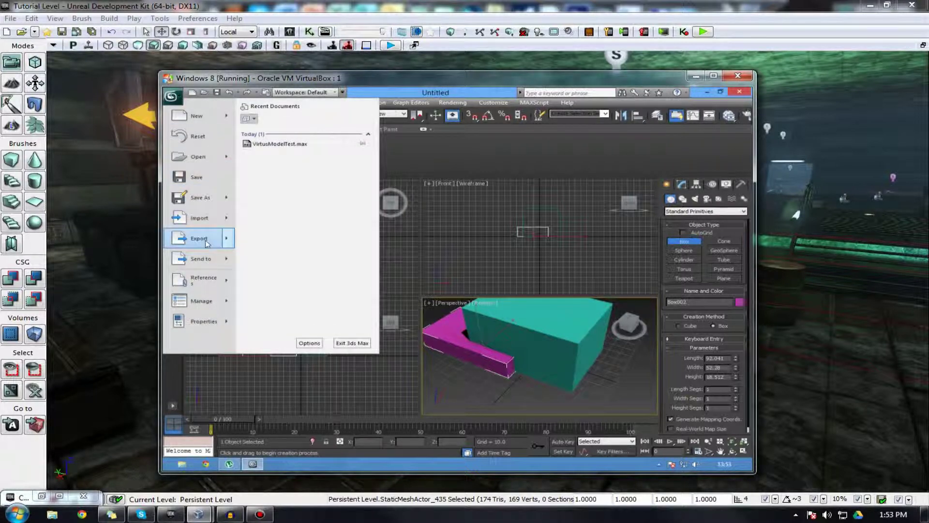
mouse_move(206, 243)
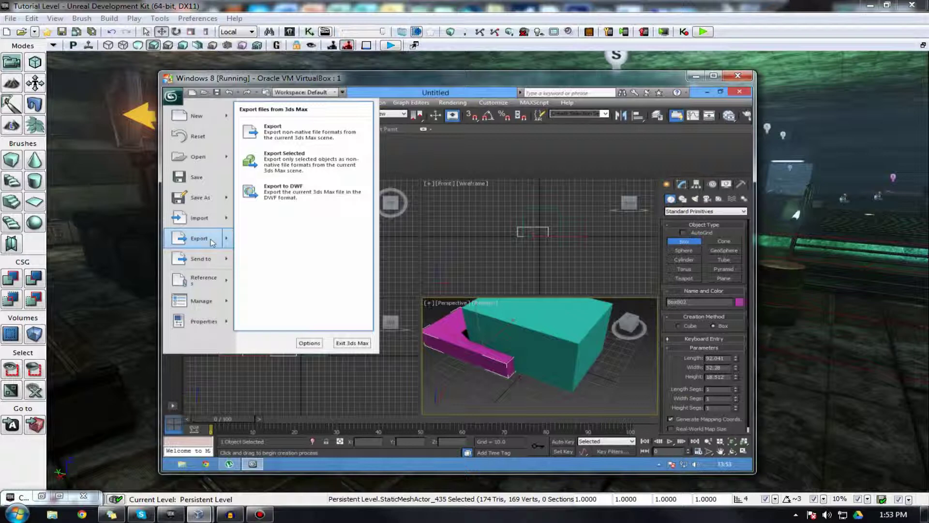
left_click(212, 241)
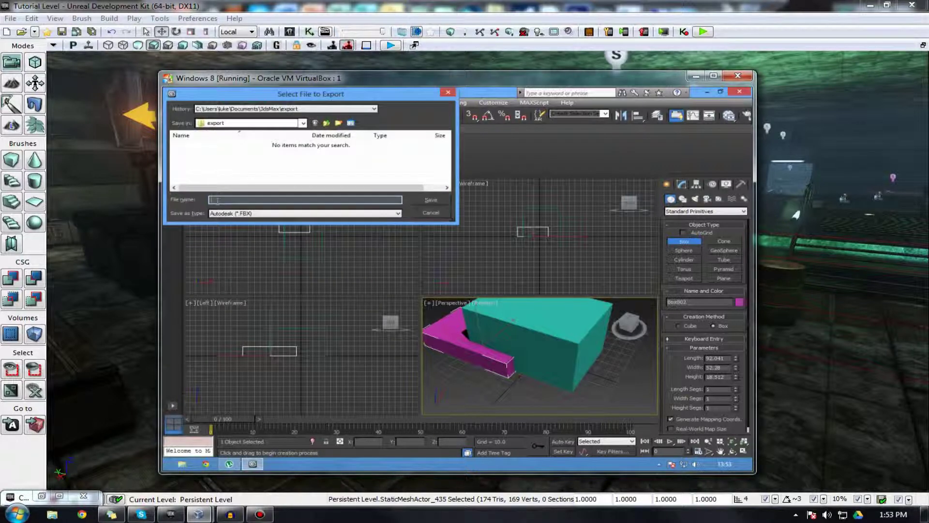
left_click_drag(254, 82, 240, 105)
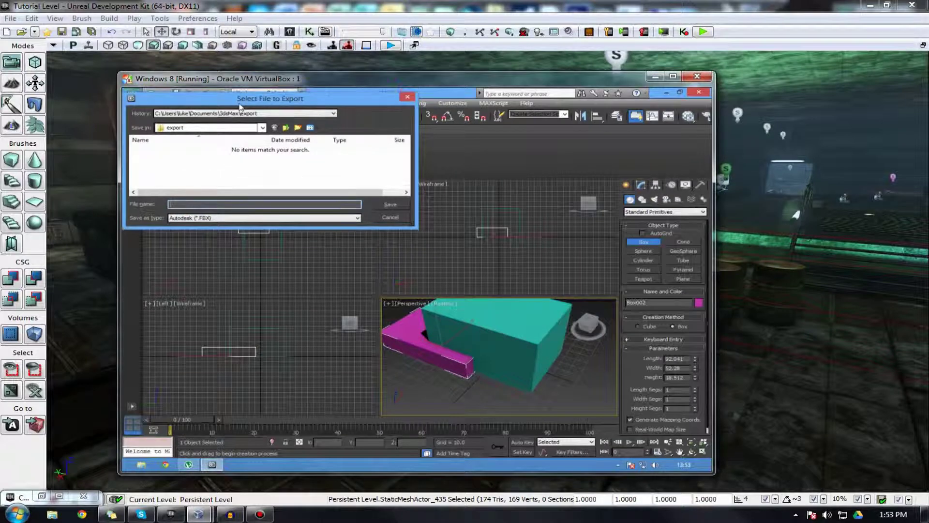
left_click(242, 127)
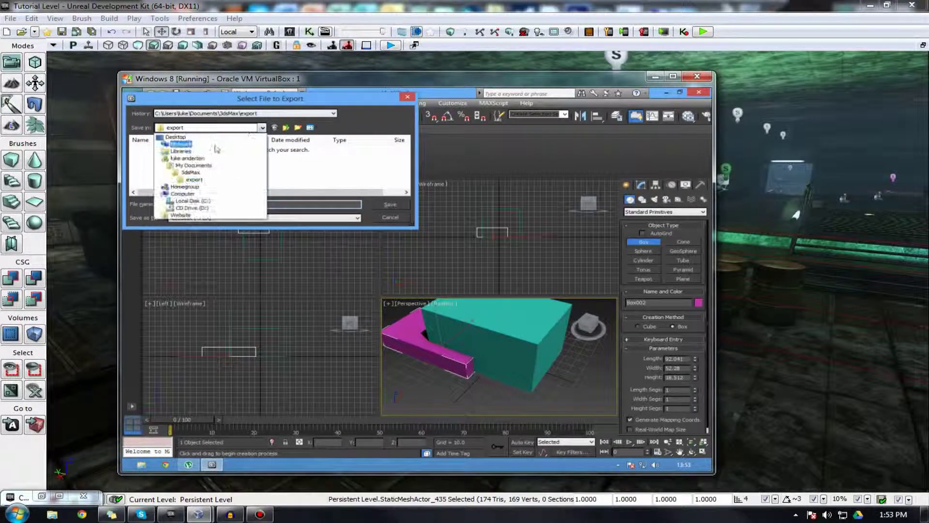
left_click(179, 136)
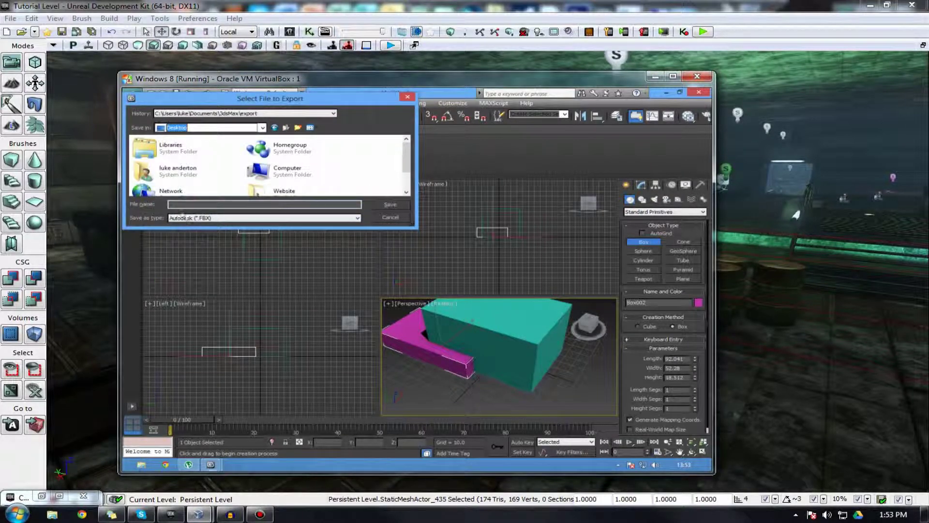
- Keep Autodesk FBX as the file type, name the export loltwest and continue to the FBX export options
left_click(189, 217)
left_click(190, 218)
left_click(190, 218)
left_click(191, 217)
left_click(175, 204)
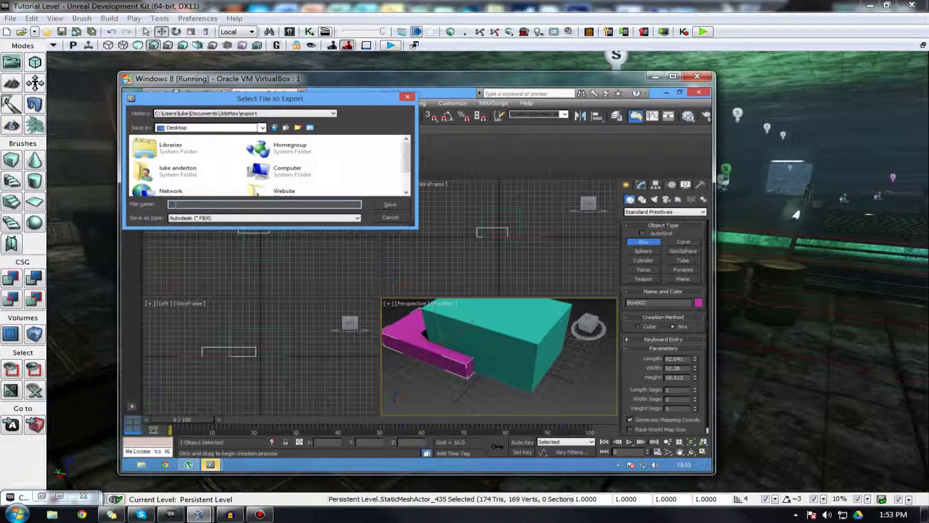
type("loltwest")
left_click(377, 206)
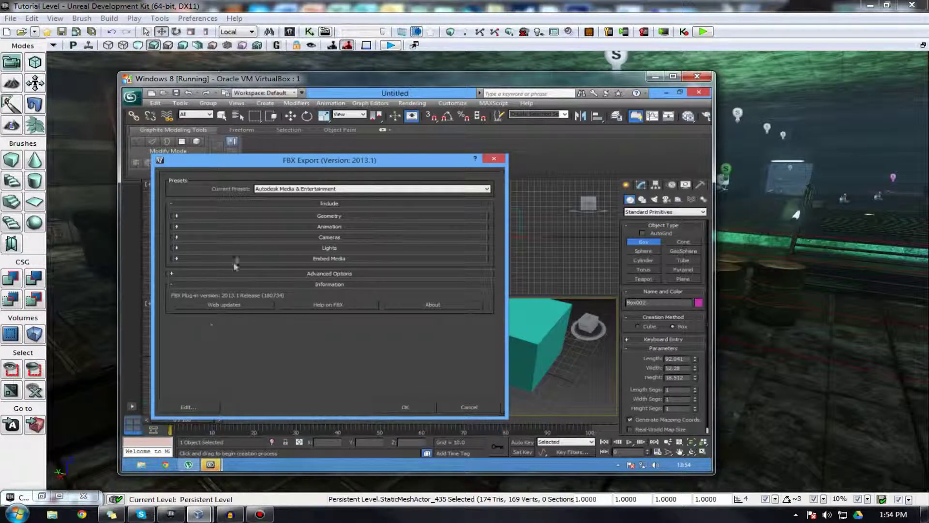
- Review the Geometry, Animation and Embed Media options of the FBX export, then complete it with the Autodesk Media & Entertainment preset
left_click(297, 216)
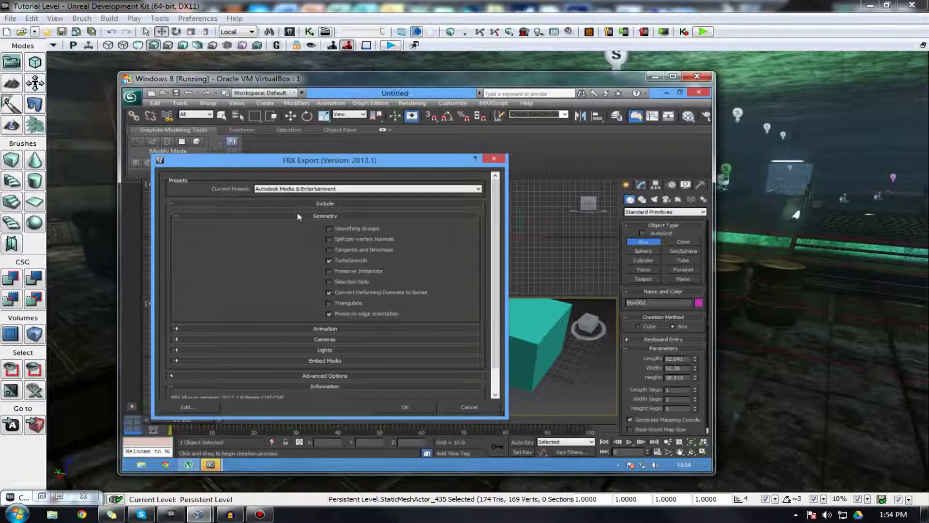
left_click(298, 217)
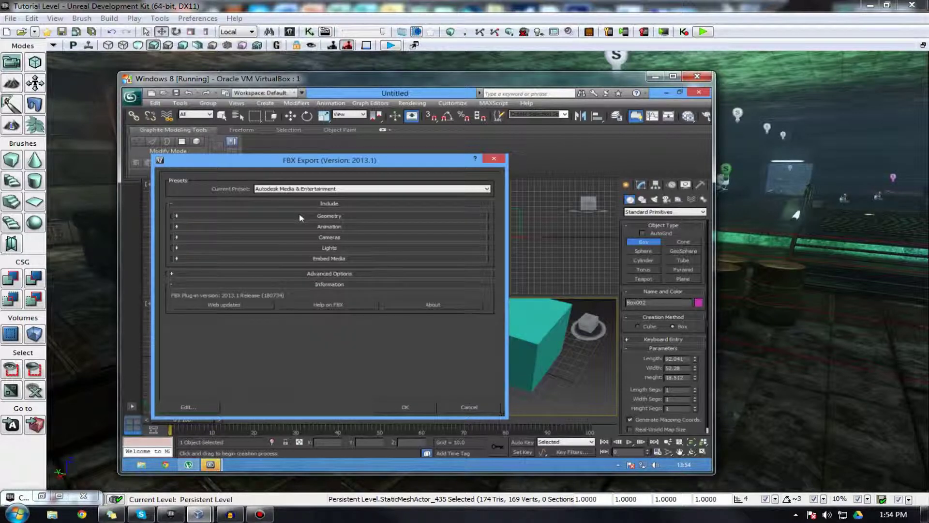
left_click(299, 216)
left_click(299, 216)
left_click(297, 217)
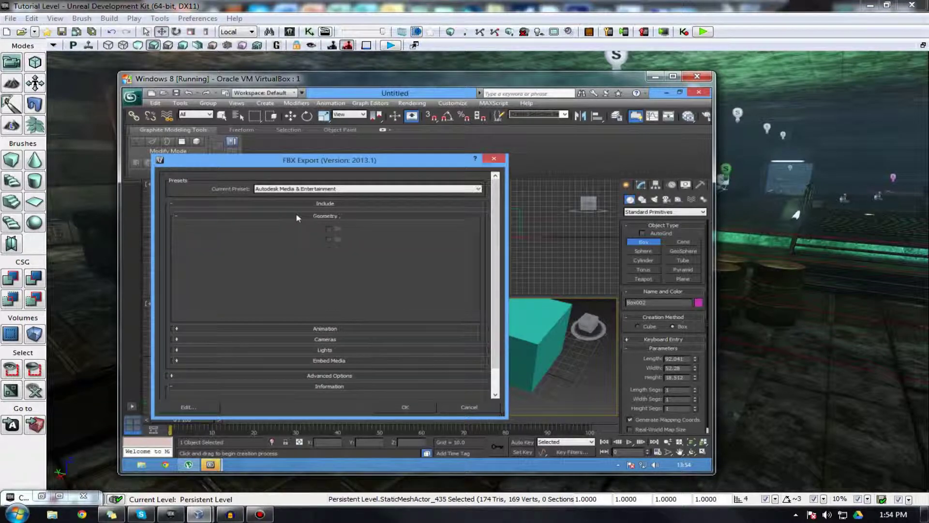
left_click(297, 217)
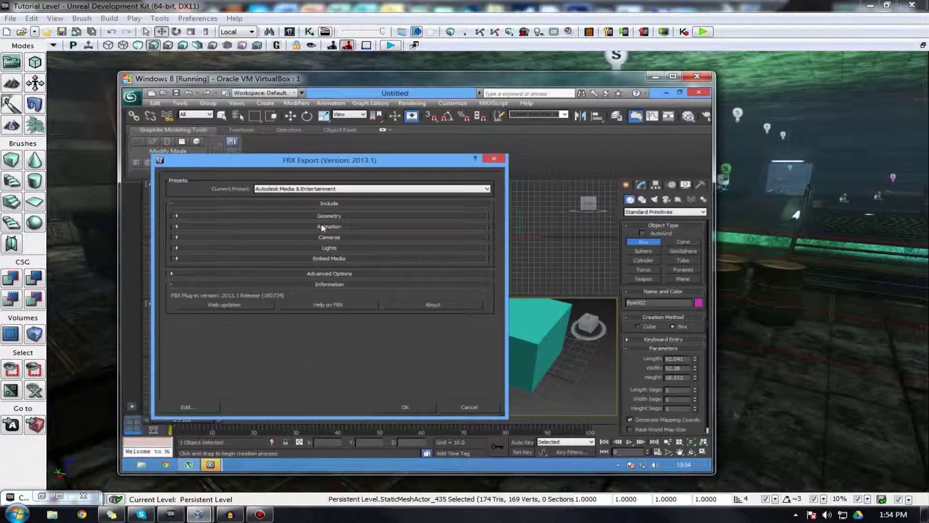
left_click(319, 227)
left_click(320, 226)
left_click(333, 262)
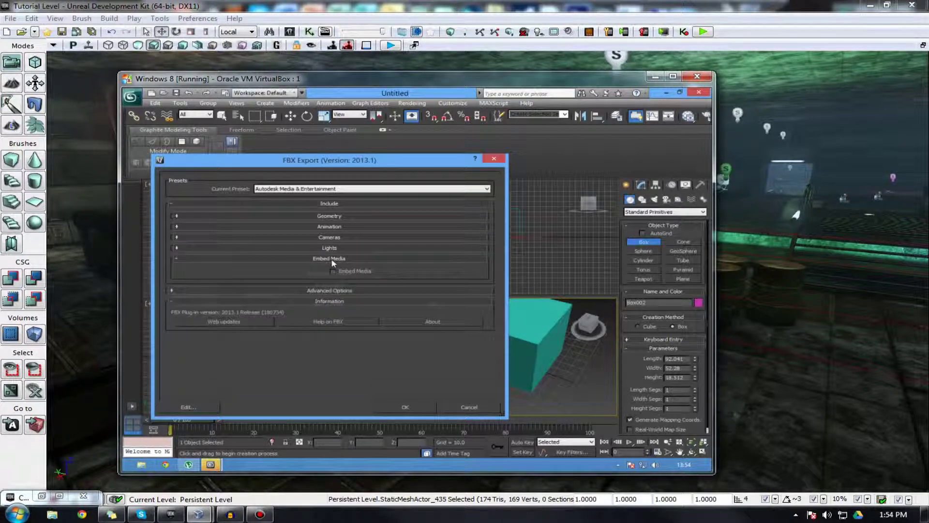
left_click(332, 260)
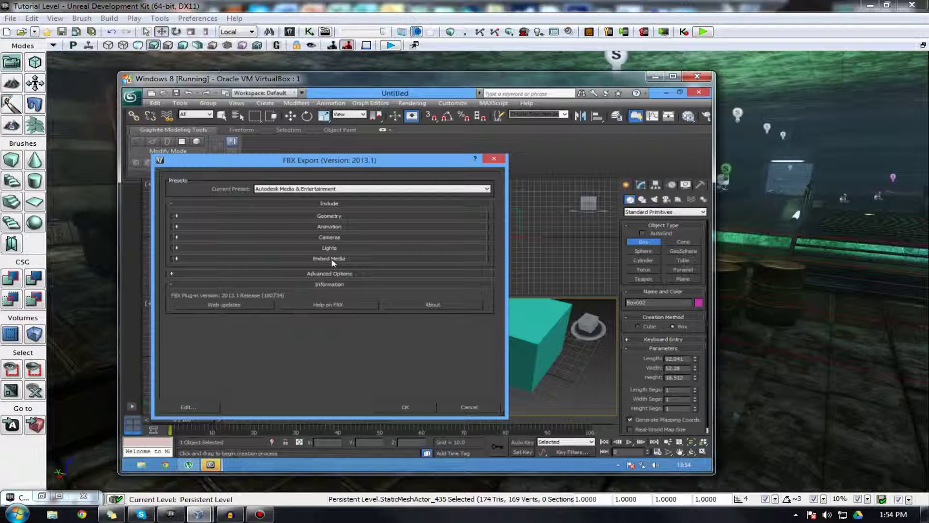
left_click(337, 216)
left_click(336, 216)
left_click(421, 410)
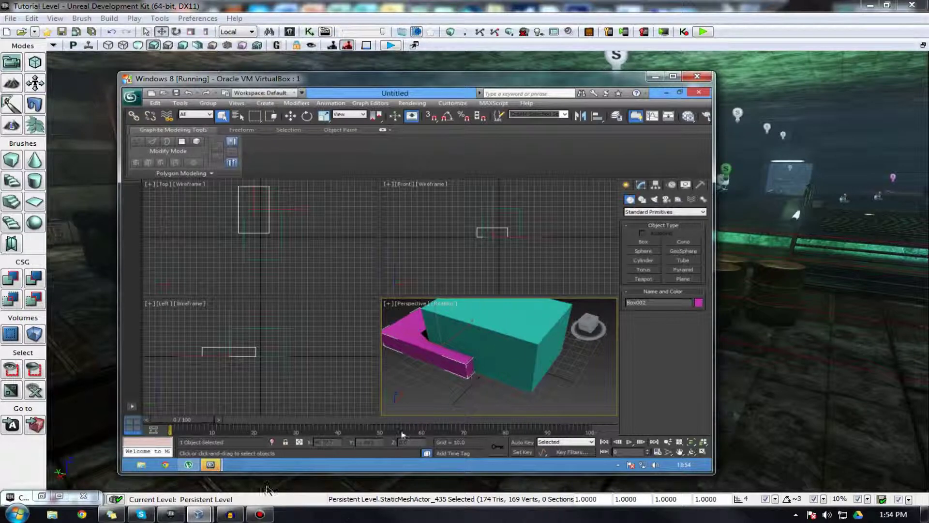
- Switch to the other 3ds Max window, dismiss its error and return to the scene with the two boxes
left_click(211, 465)
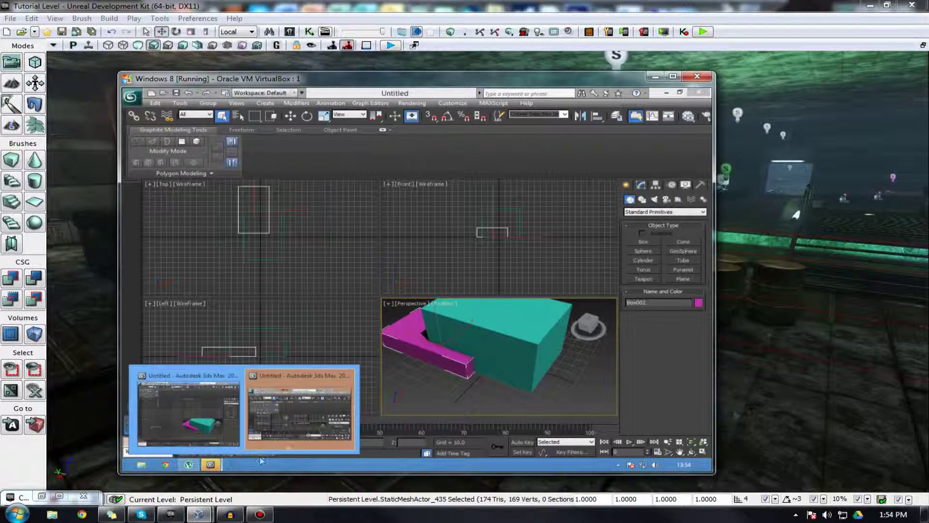
left_click(344, 375)
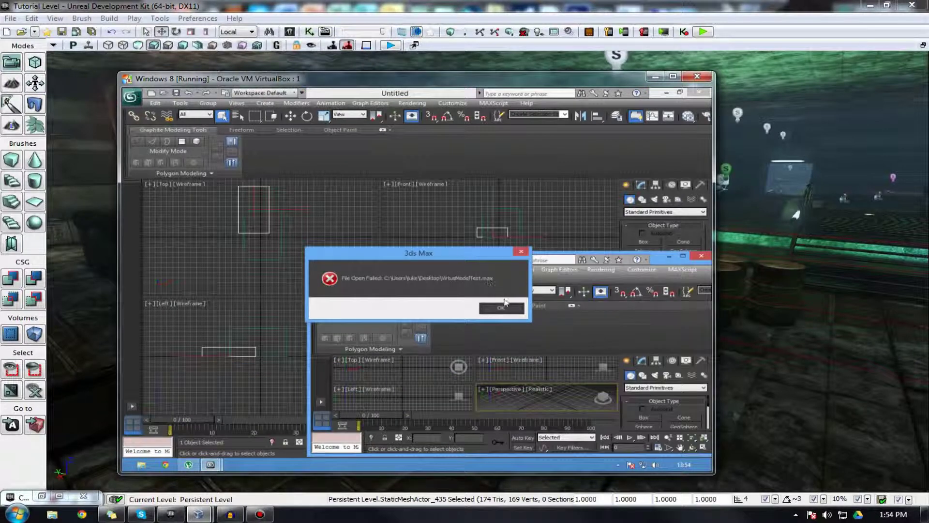
left_click(504, 307)
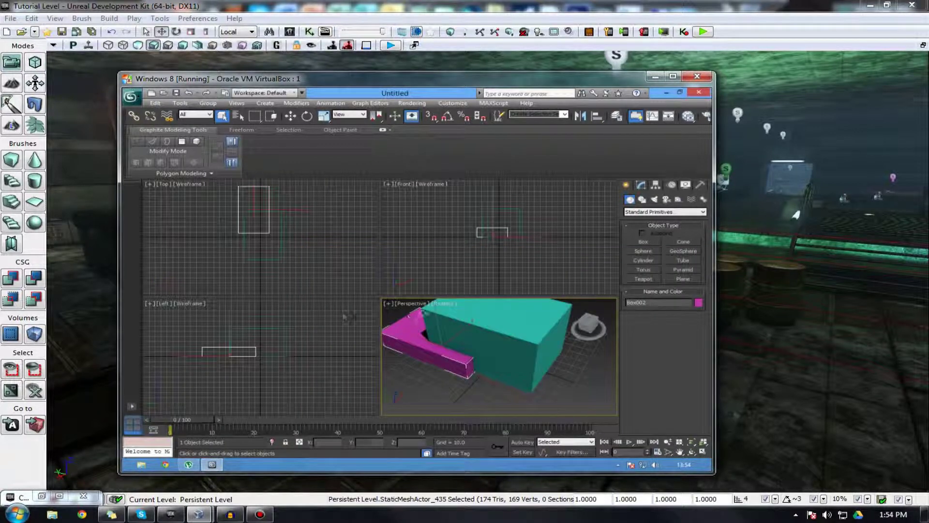
middle_click_drag(454, 335, 462, 358, "alt")
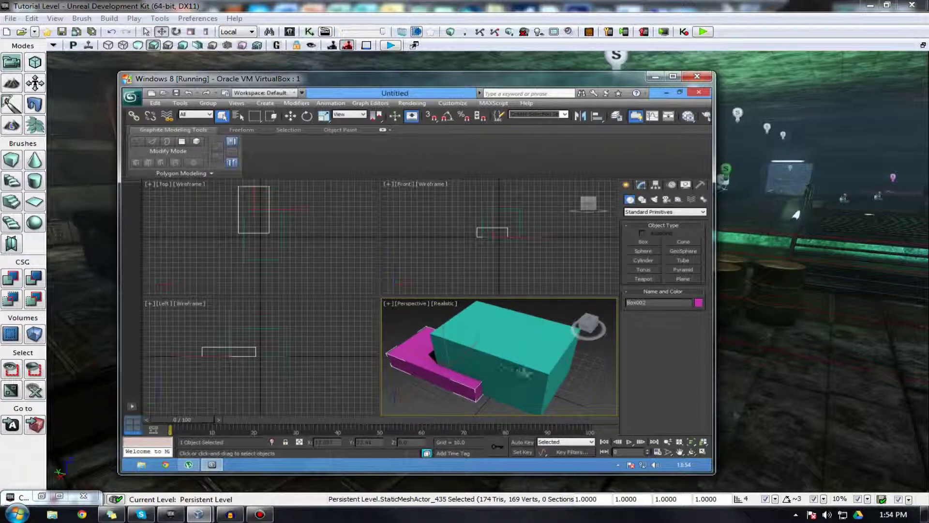
- Deselect the box and close 3ds Max without saving the scene
left_click(590, 357)
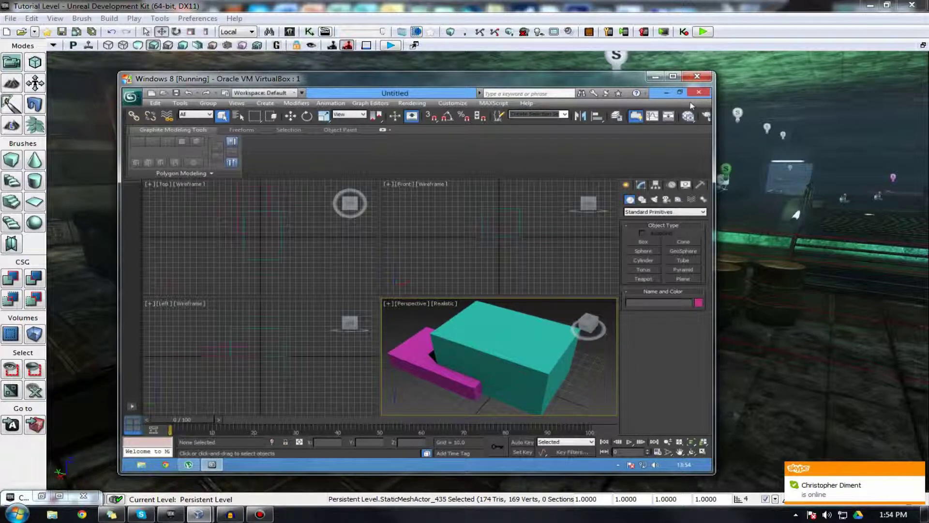
left_click(696, 93)
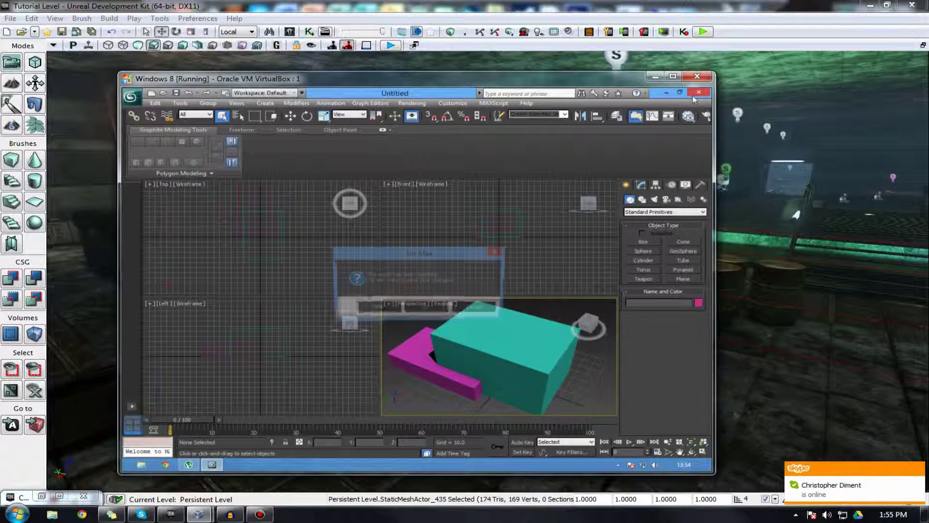
left_click(415, 308)
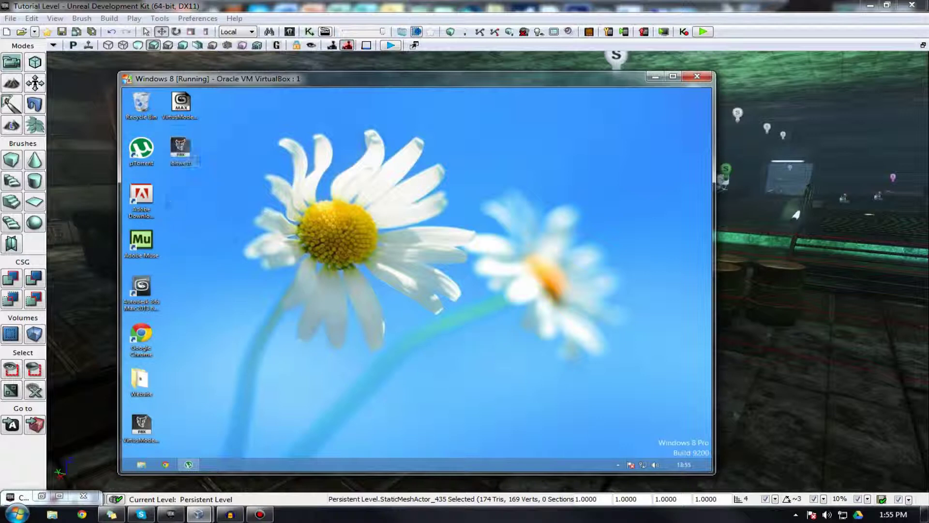
- Close the Windows 8 virtual machine by powering it off
left_click_drag(165, 211, 208, 149)
left_click(209, 149)
left_click(693, 79)
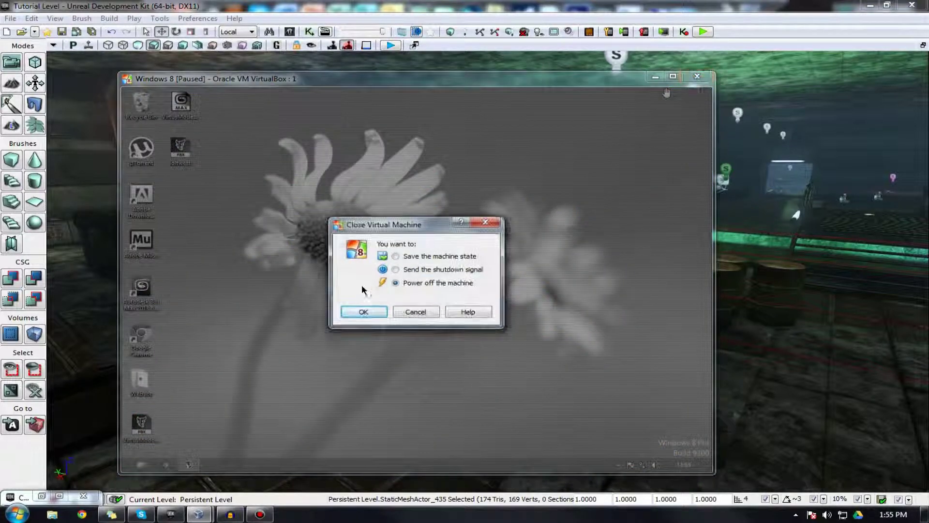
left_click(358, 317)
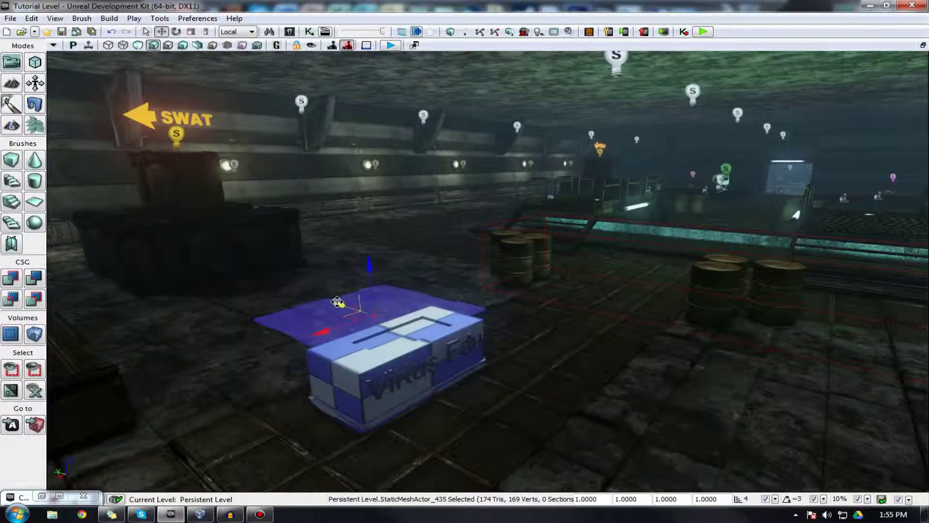
- Close UDK without saving the tutorial level and MyPackage, and relaunch the UDK Editor from the desktop
left_click(912, 4)
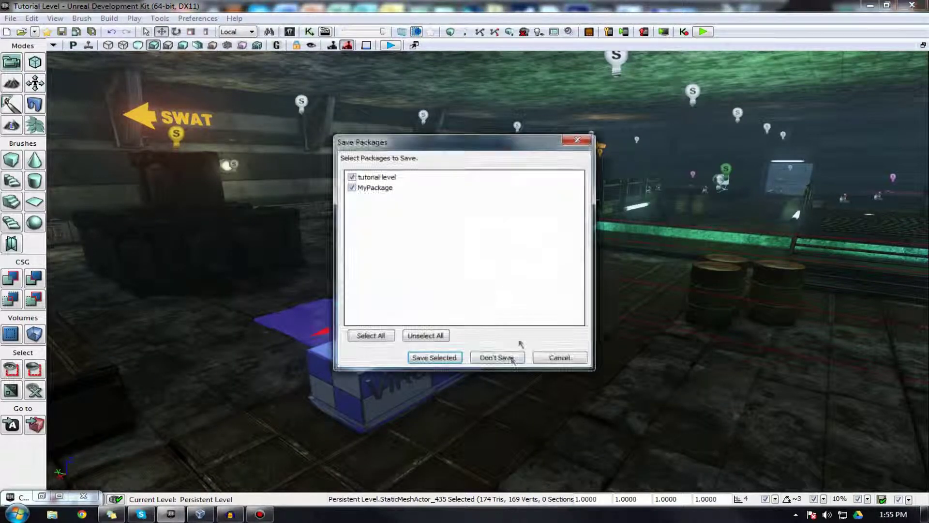
left_click(513, 356)
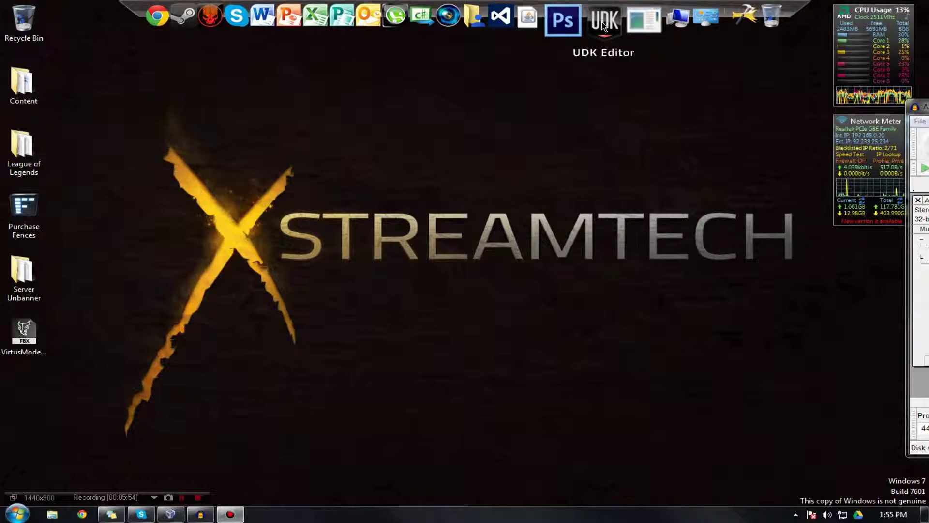
left_click(603, 16)
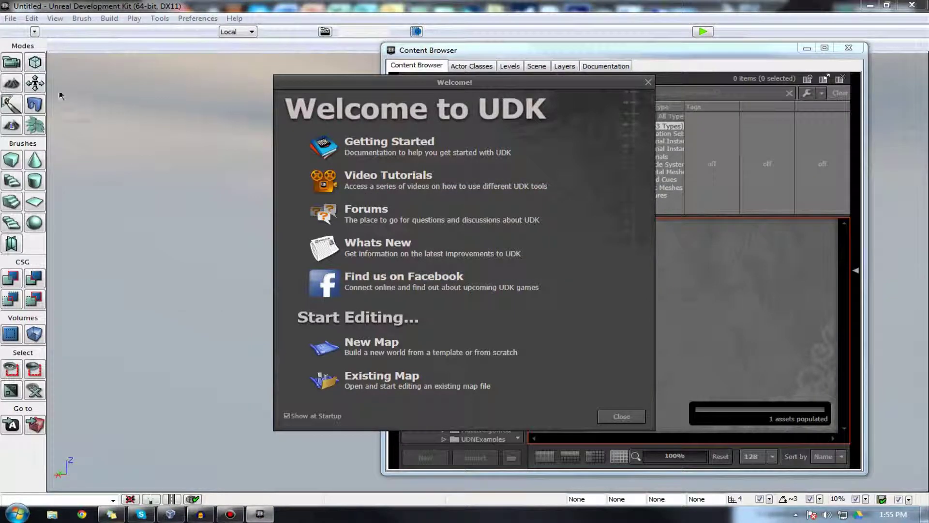
- Open the map Tutorial Level.udk and dismiss the welcome window
left_click(21, 32)
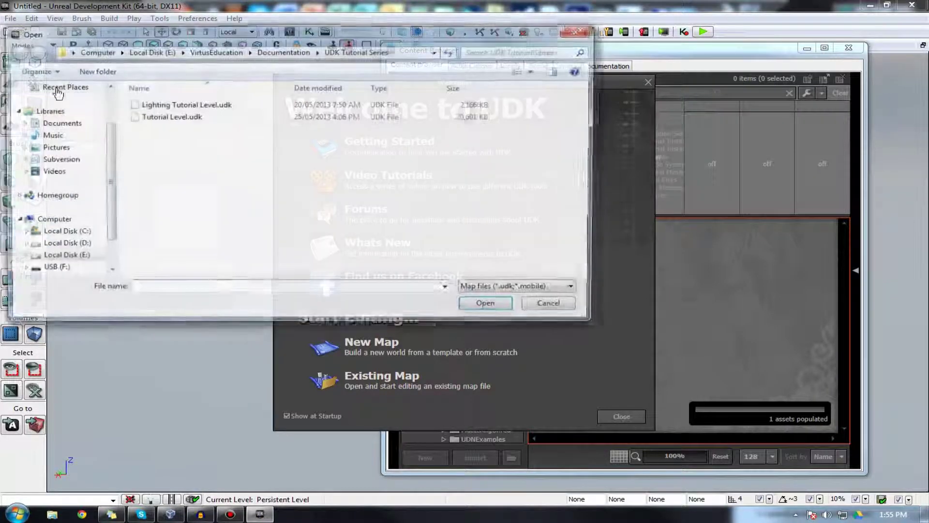
double_click(167, 117)
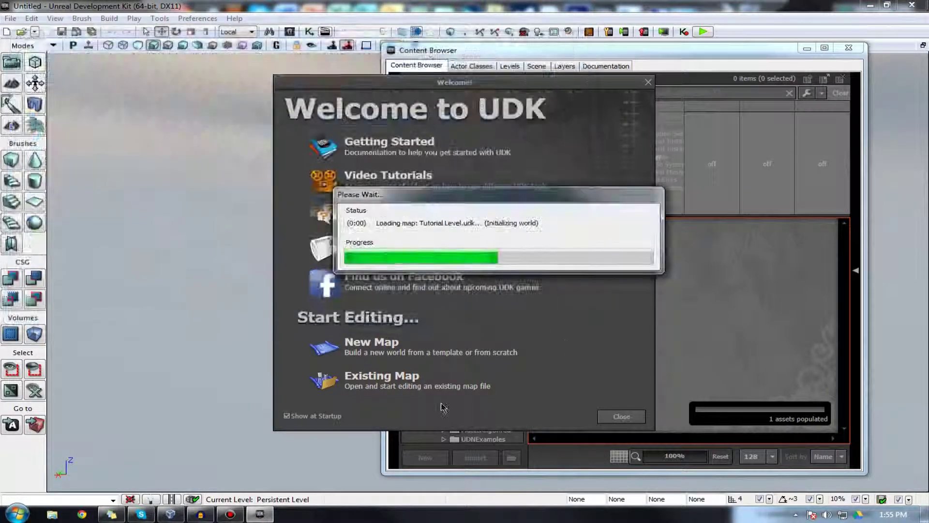
left_click(619, 417)
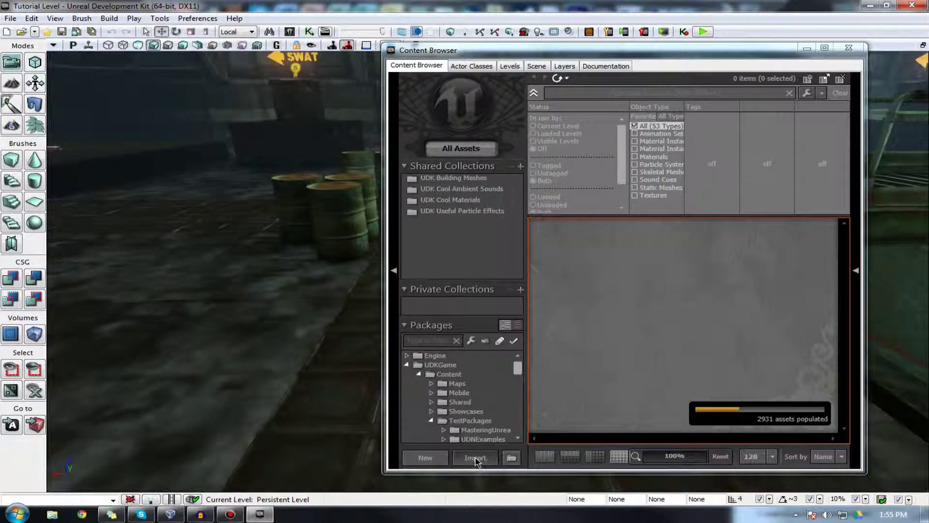
- Start an asset import and choose the VirtusModelTest FBX file from the Desktop
left_click(474, 457)
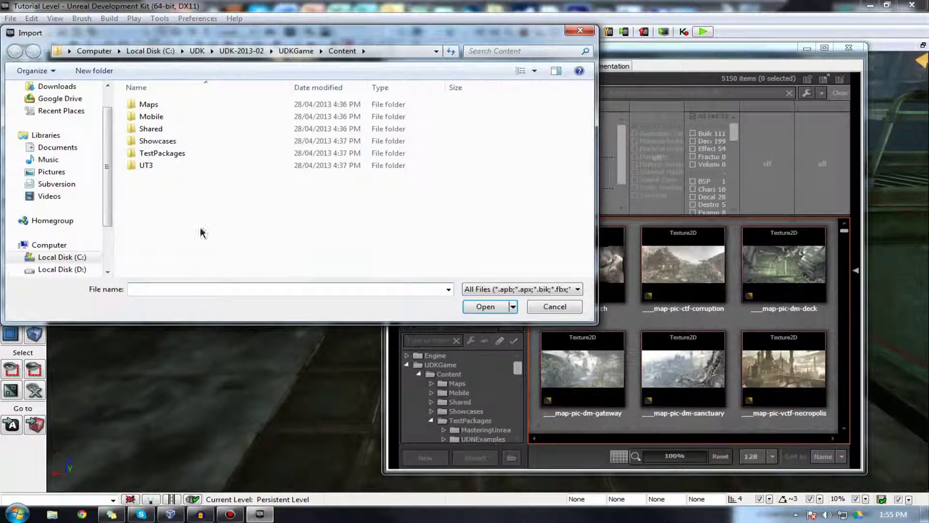
scroll(99, 109, "up", 2)
left_click(67, 103)
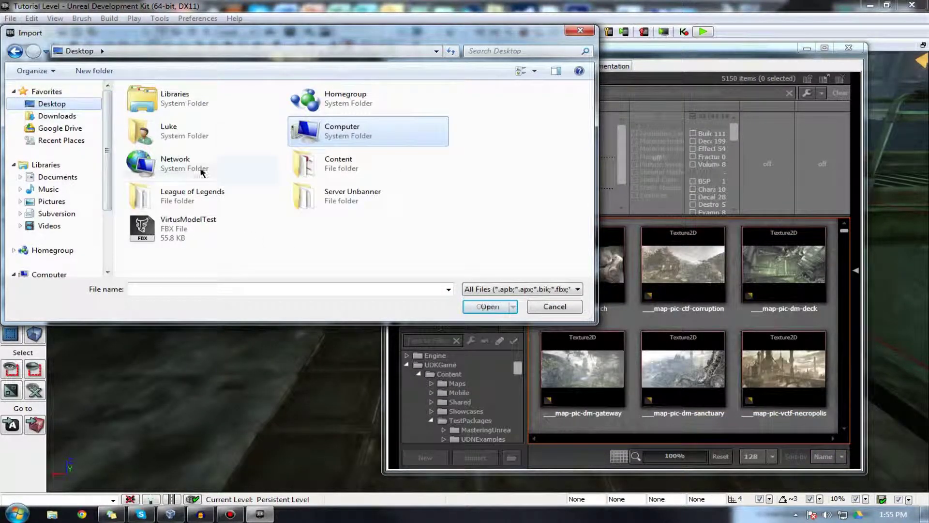
double_click(189, 227)
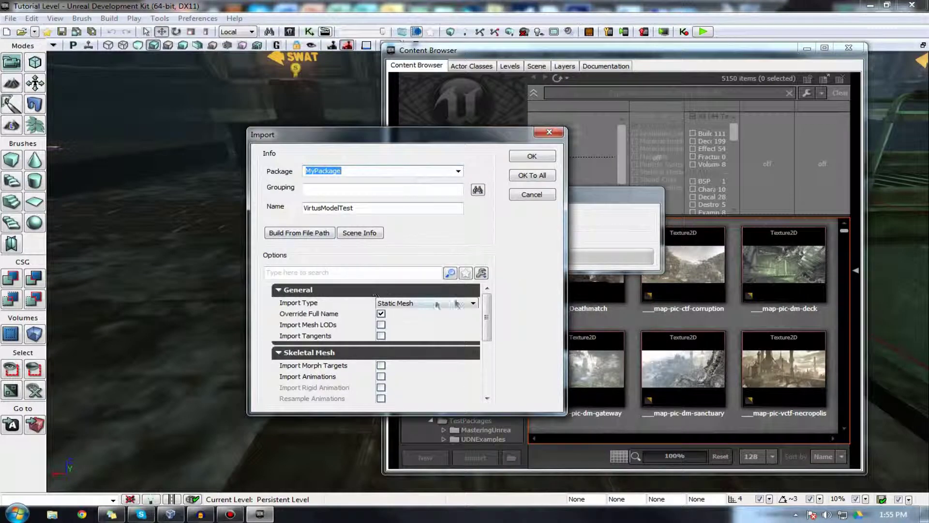
- Review the package, grouping and name entries of the FBX import
left_click_drag(488, 302, 487, 290)
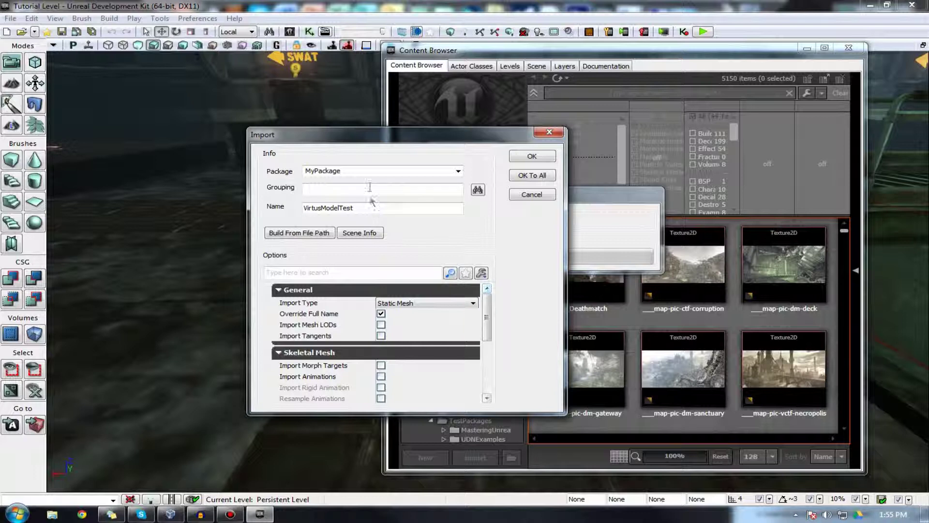
double_click(363, 171)
left_click_drag(358, 172, 302, 174)
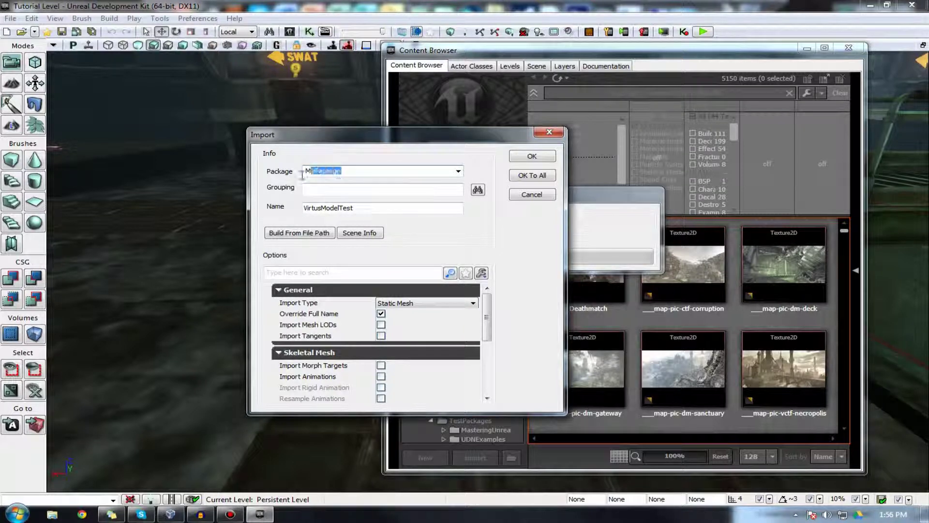
left_click_drag(365, 172, 275, 177)
left_click(363, 189)
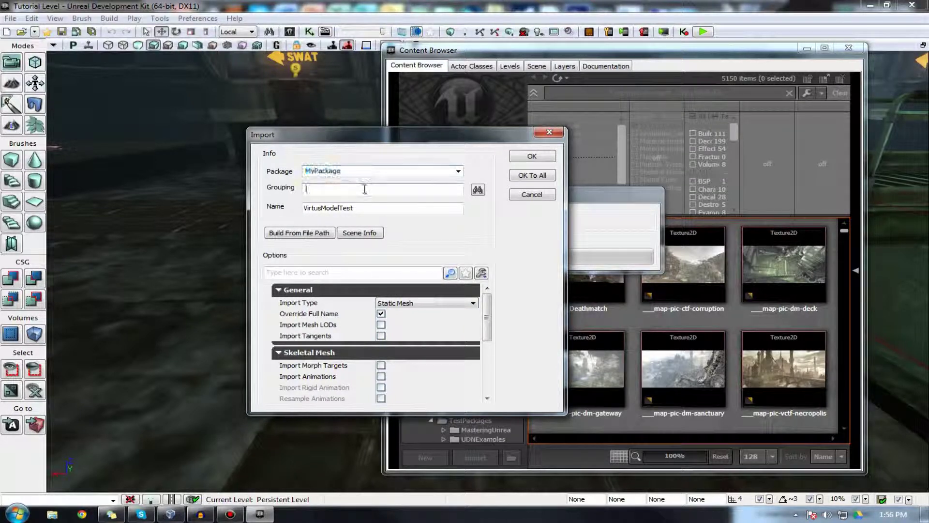
left_click(389, 208)
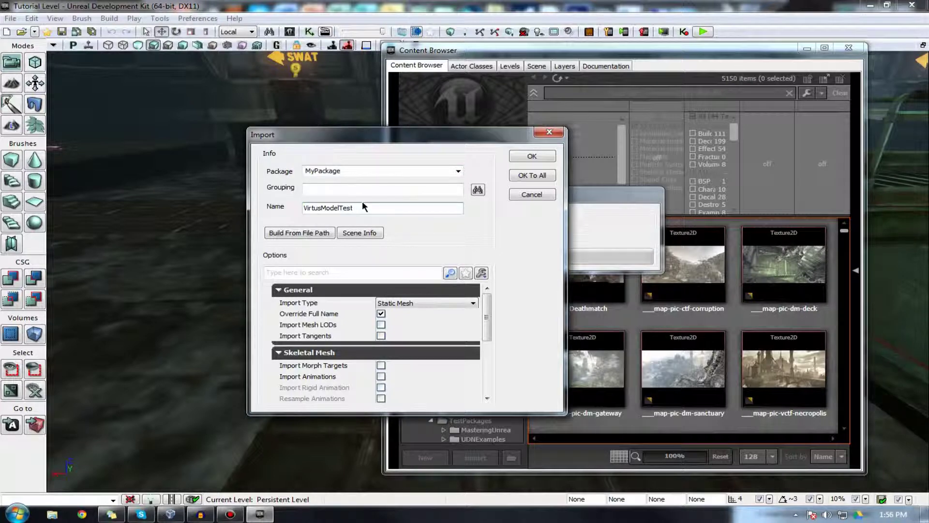
- Look through the FBX import options, import VirtusModelTest into MyPackage as Static Mesh with the settings applied to all, and dismiss the smoothing group warning
left_click_drag(487, 303, 487, 306)
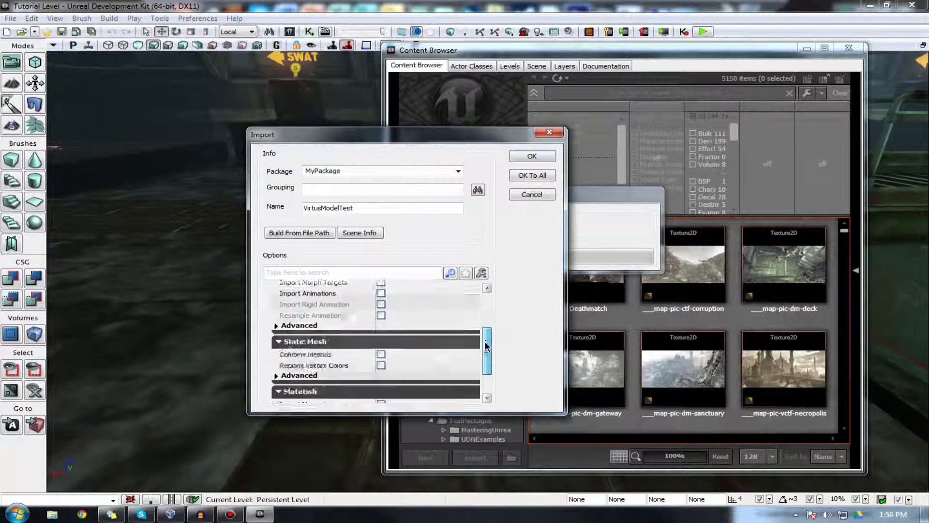
left_click_drag(485, 346, 494, 305)
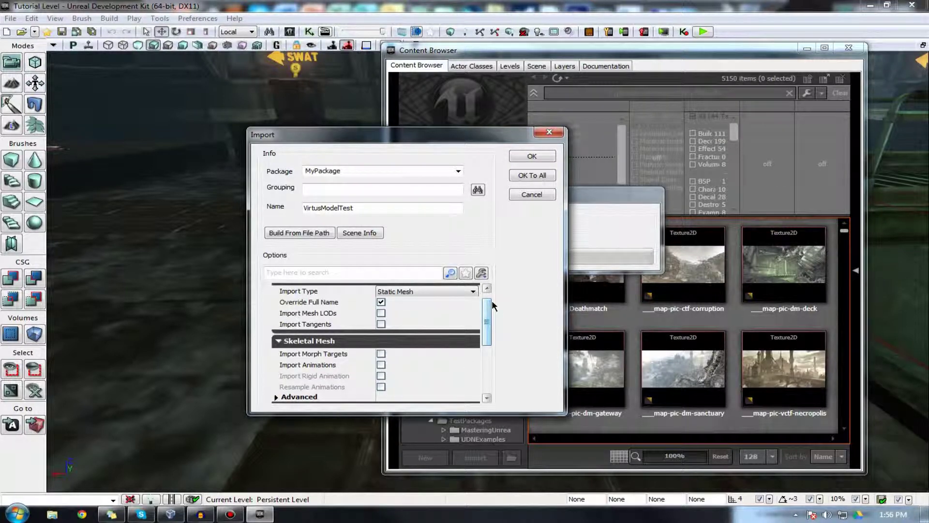
mouse_move(489, 305)
left_mouse_down()
mouse_move(486, 361)
mouse_move(485, 296)
left_mouse_up()
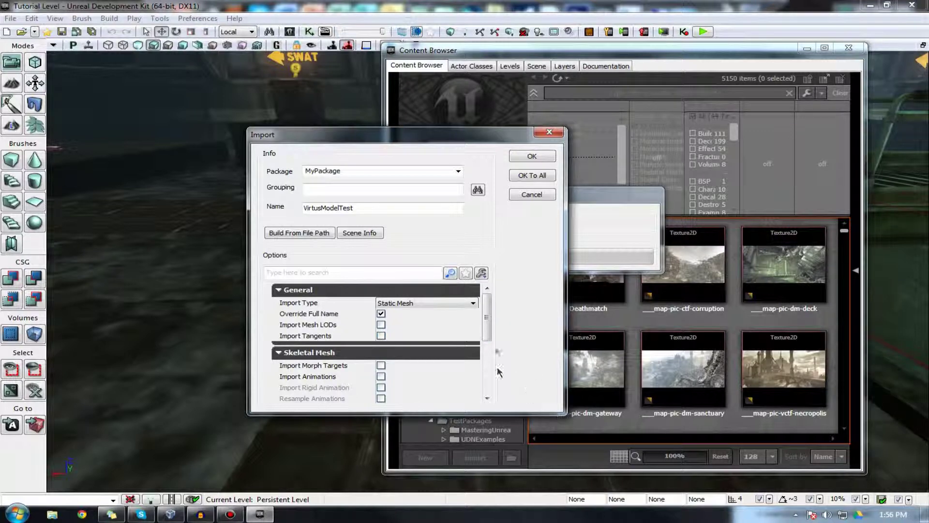
mouse_move(488, 333)
left_mouse_down()
mouse_move(487, 387)
mouse_move(496, 320)
left_mouse_up()
mouse_move(484, 312)
left_mouse_down()
mouse_move(488, 368)
mouse_move(481, 310)
left_mouse_up()
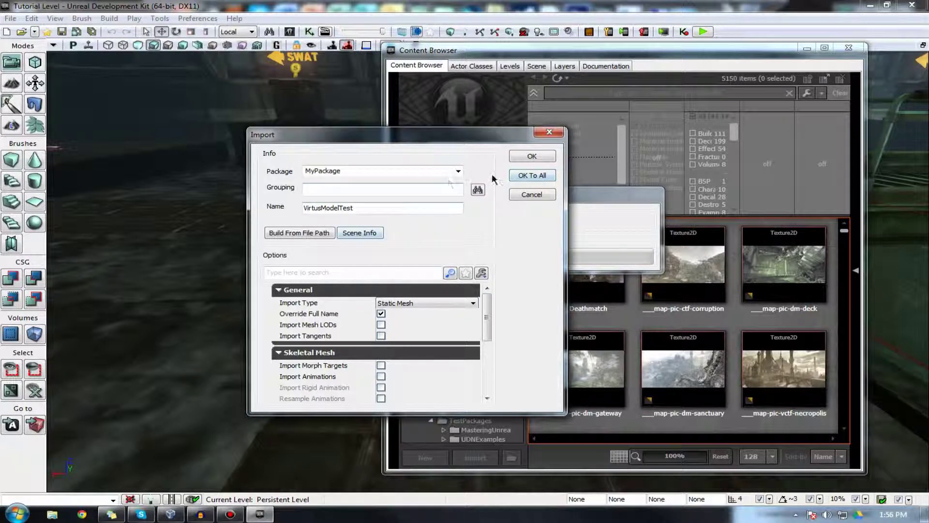
left_click(515, 176)
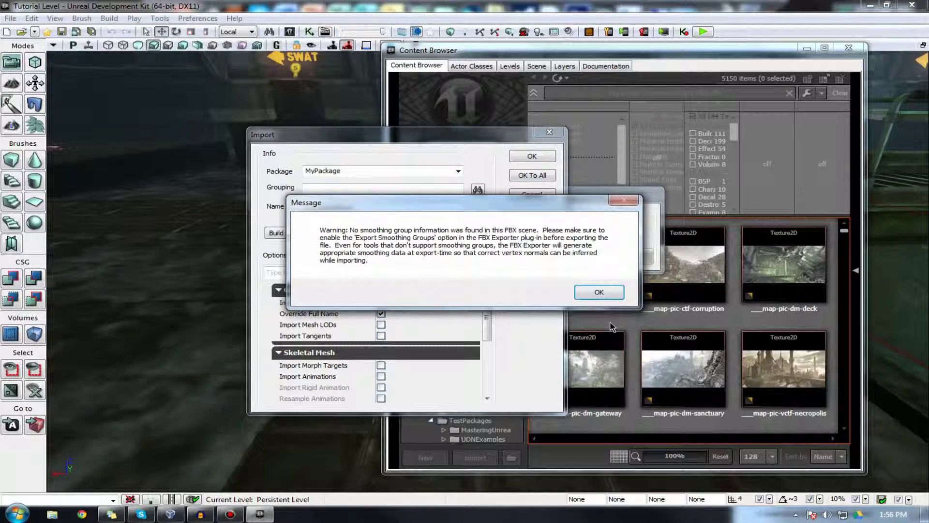
left_click(601, 297)
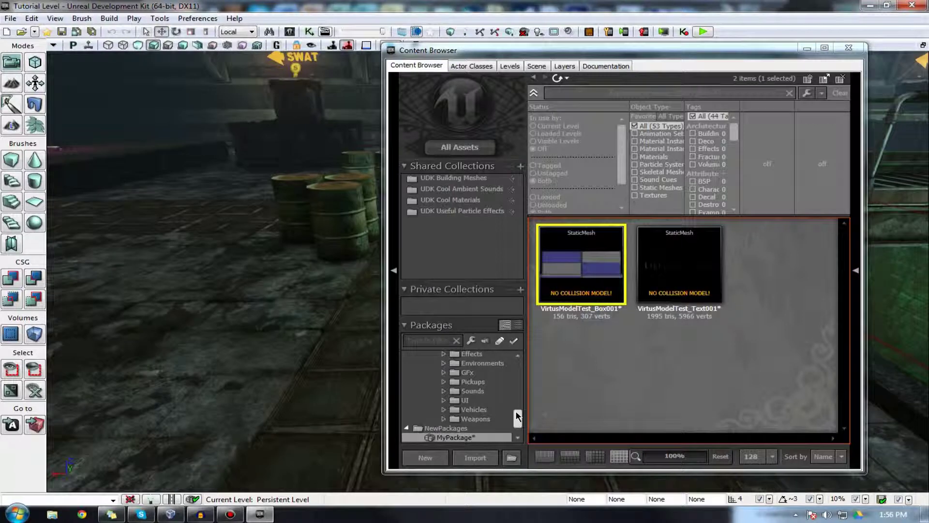
- Open the VirtusModelTest_Box001 static mesh and inspect the imported box from several angles
mouse_move(600, 263)
left_click(600, 263)
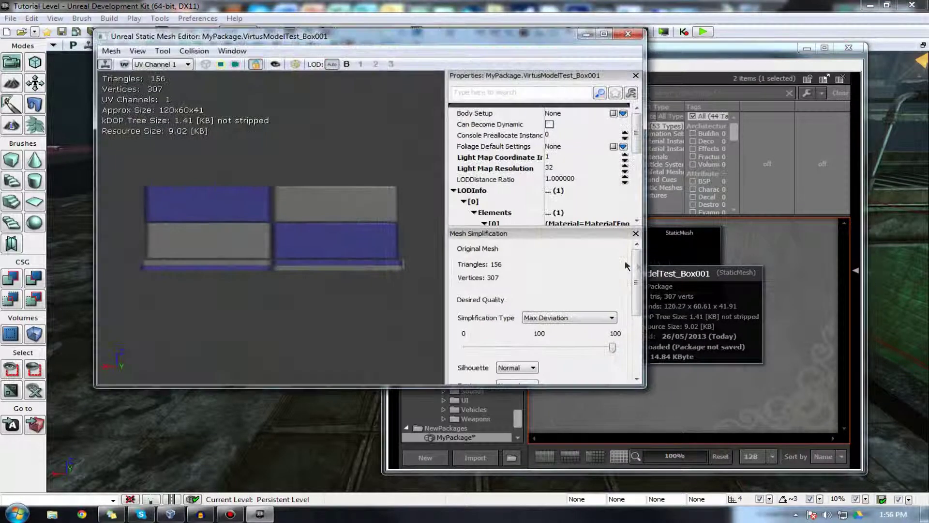
mouse_move(237, 217)
left_mouse_down()
mouse_move(271, 290)
mouse_move(300, 242)
mouse_move(238, 218)
left_mouse_up()
left_click_drag(389, 215, 232, 215)
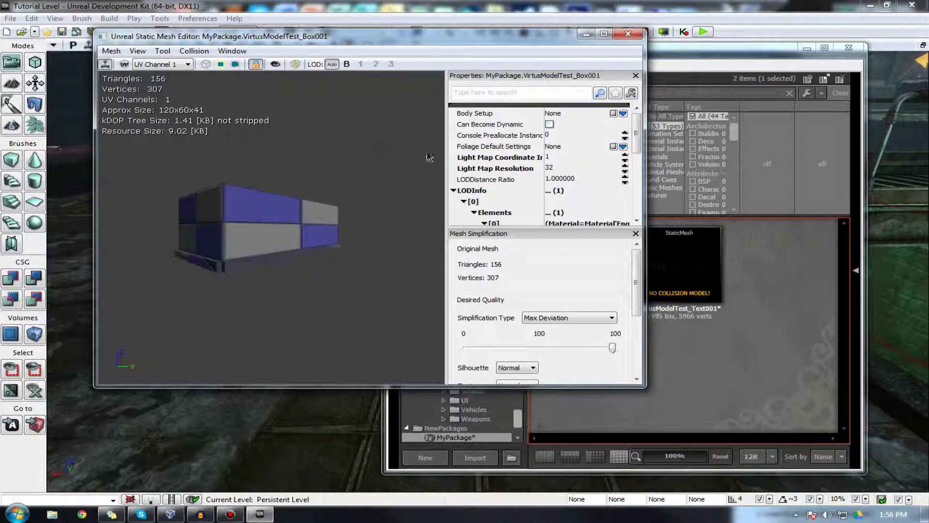
left_click_drag(427, 158, 397, 177)
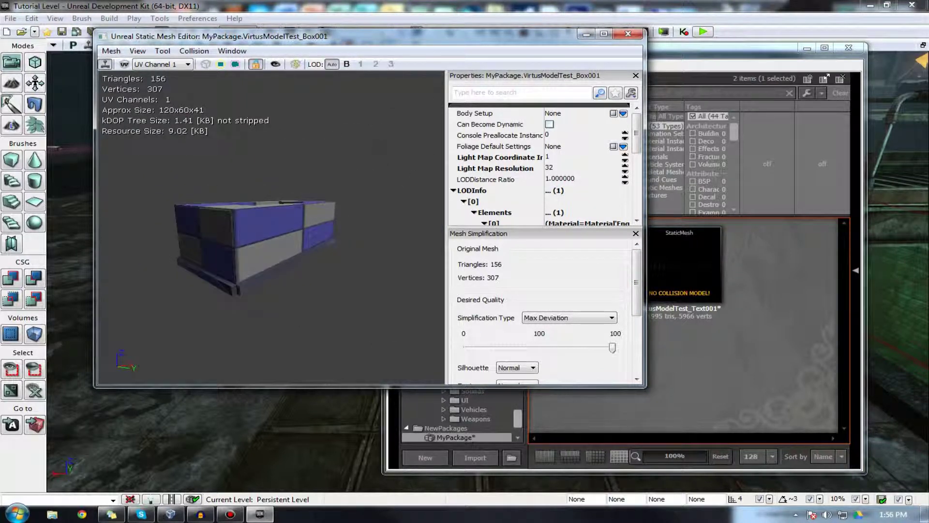
right_click_drag(425, 155, 411, 172)
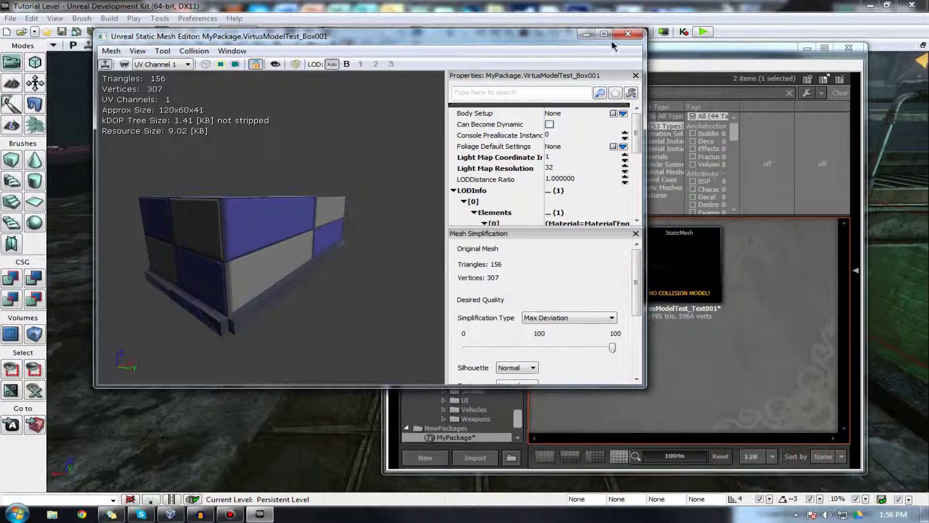
- Open the VirtusModelTest_Text001 static mesh, inspect the imported lettering from several angles and close its editor
double_click(668, 271)
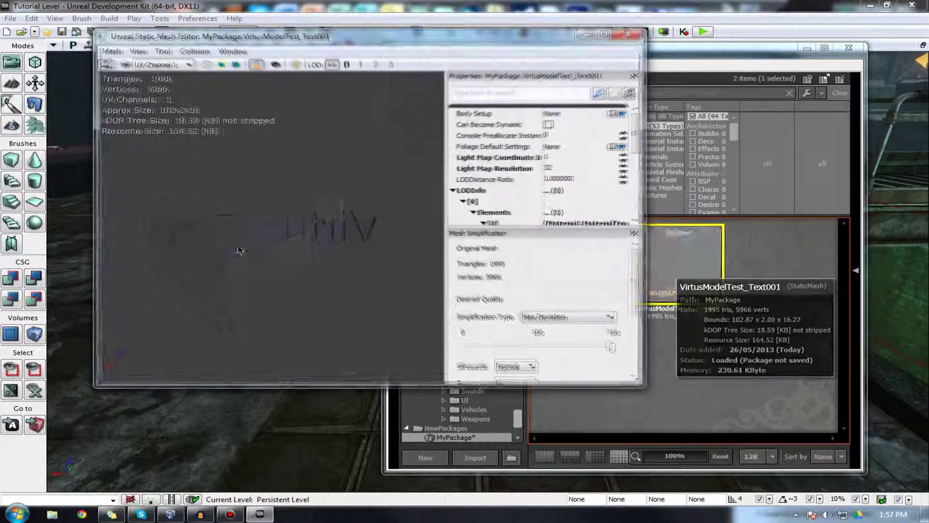
left_click_drag(240, 251, 385, 250)
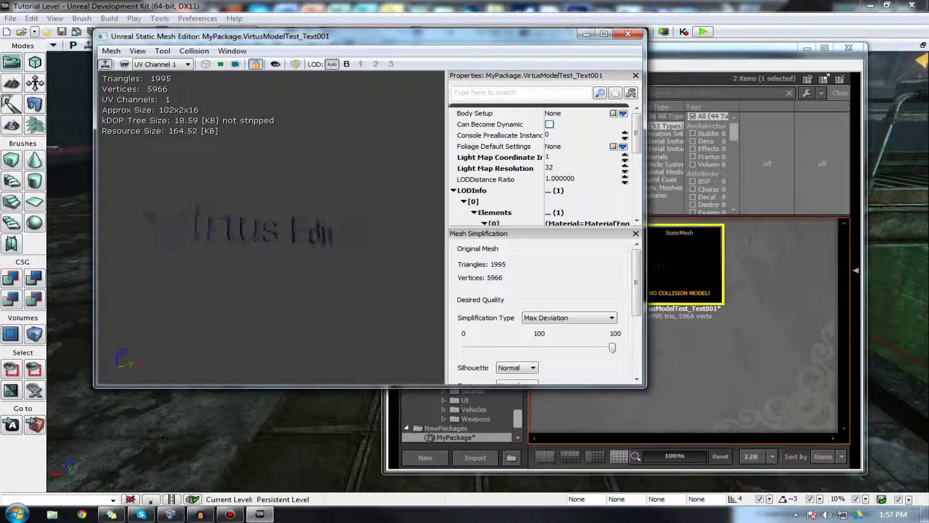
mouse_move(271, 228)
right_mouse_down()
mouse_move(271, 165)
mouse_move(271, 227)
right_mouse_up()
left_click_drag(325, 252, 315, 252)
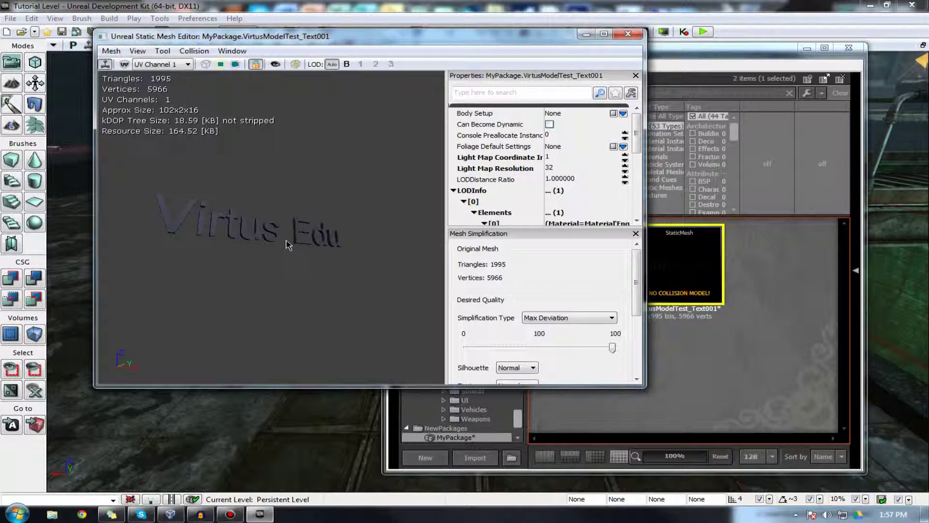
mouse_move(287, 244)
left_mouse_down()
mouse_move(310, 232)
mouse_move(281, 256)
mouse_move(257, 232)
mouse_move(256, 199)
mouse_move(271, 227)
mouse_move(295, 212)
mouse_move(305, 242)
left_mouse_up()
left_click_drag(209, 244, 169, 245)
left_click_drag(271, 227, 411, 149)
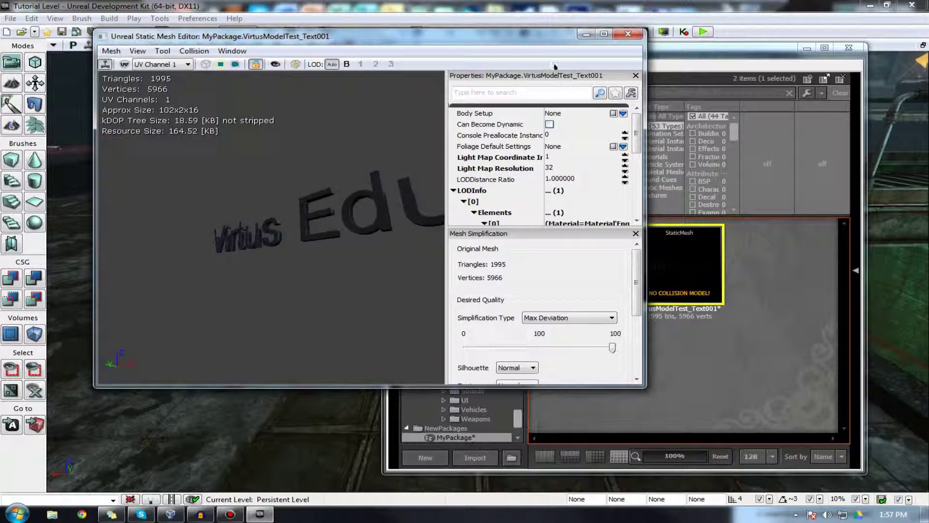
left_click(630, 34)
- Open the VirtusModelTest_Box001 static mesh, add a 6DOP simplified collision, check it around the box and close its editor
double_click(596, 296)
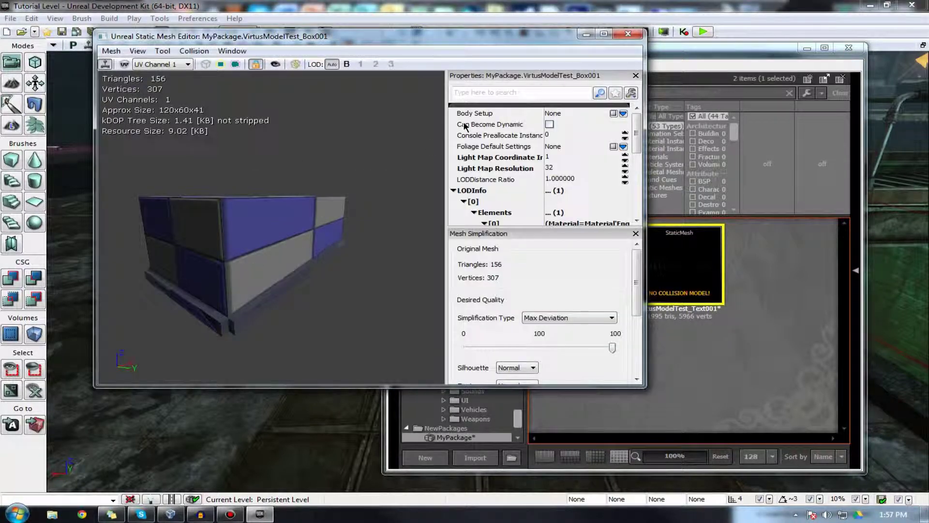
left_click(194, 50)
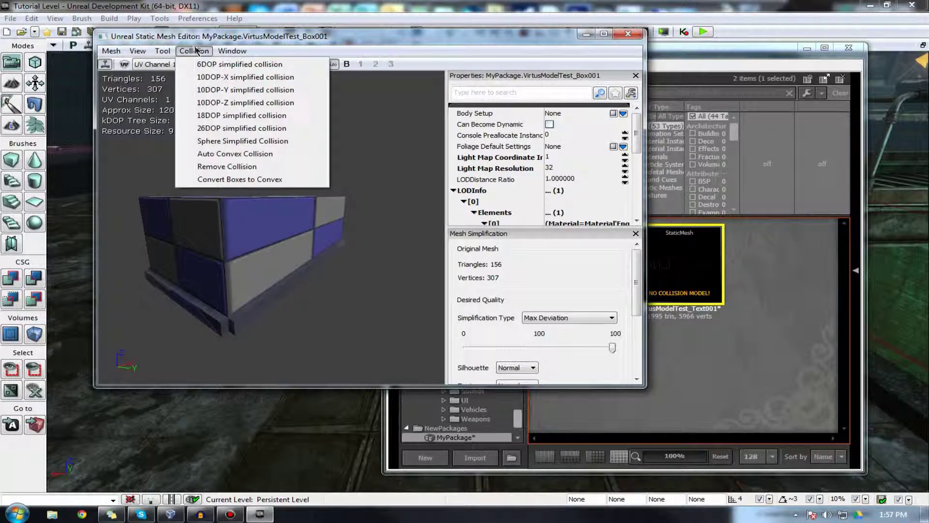
left_click_drag(197, 36, 200, 42)
left_click(200, 57)
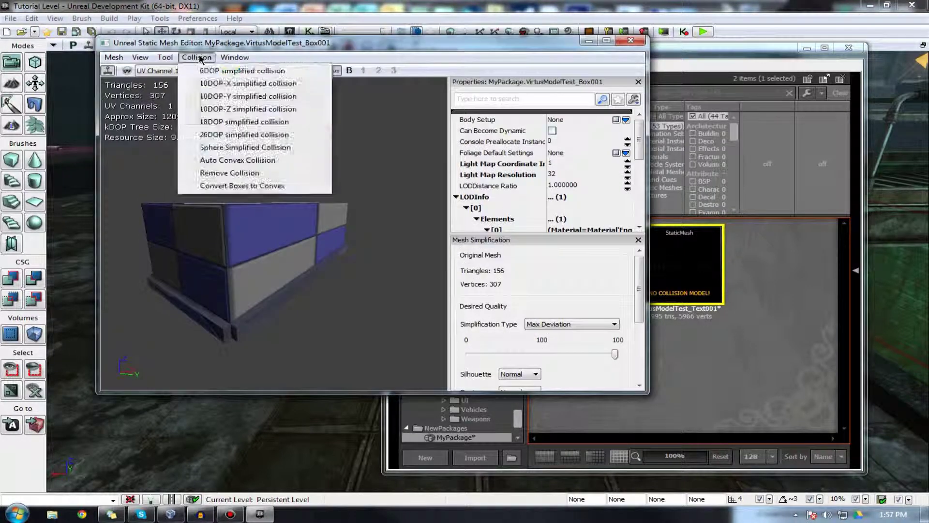
left_click(184, 52)
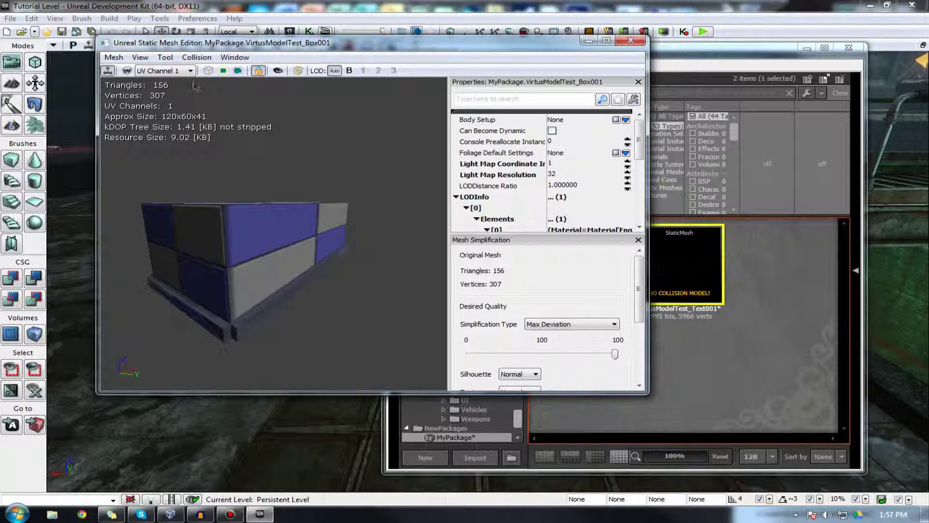
left_click(210, 58)
left_click(210, 58)
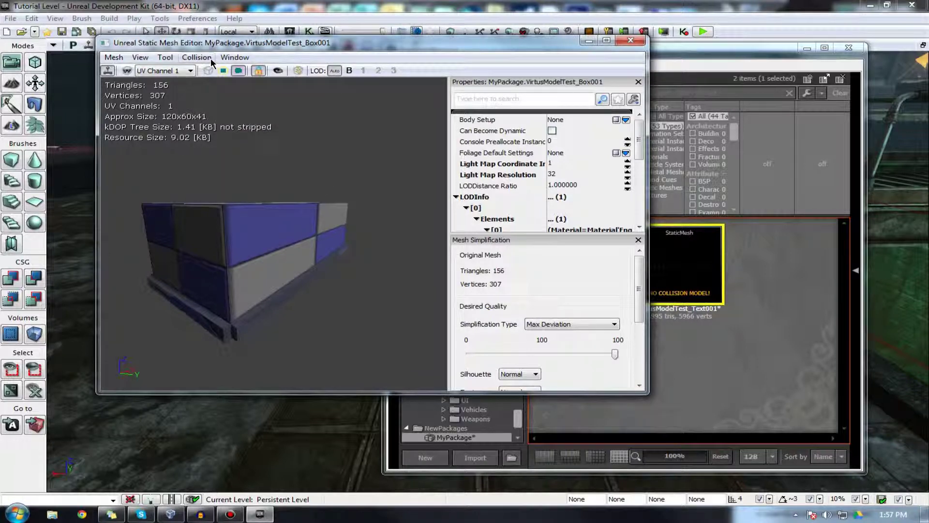
left_click(211, 58)
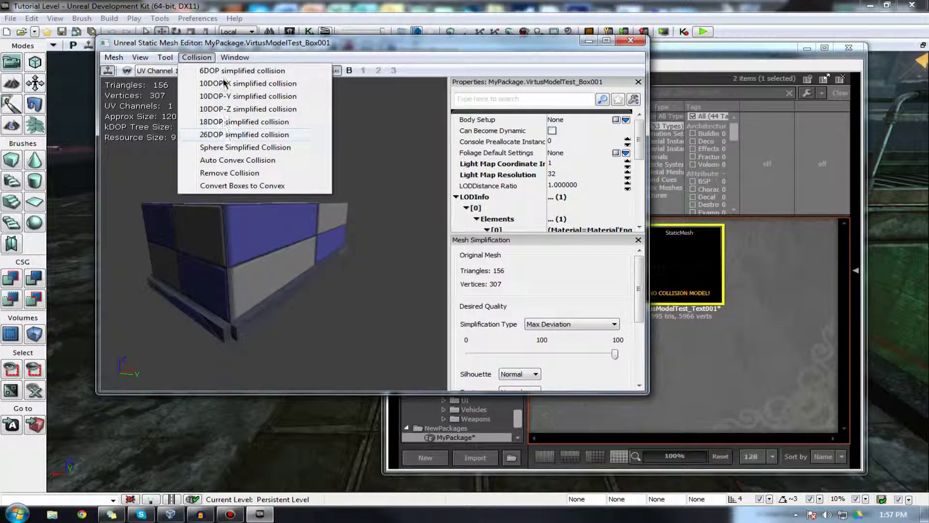
left_click(221, 72)
left_click_drag(283, 149, 383, 149)
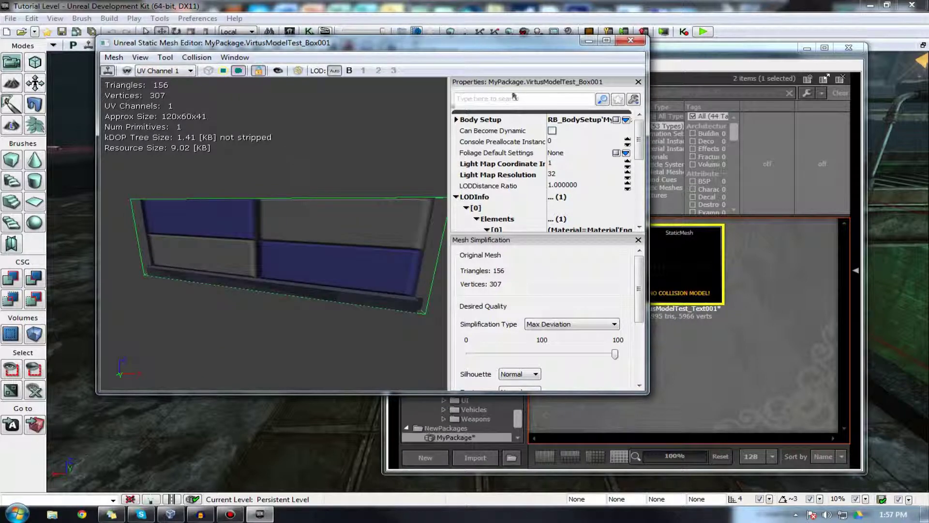
left_click(631, 40)
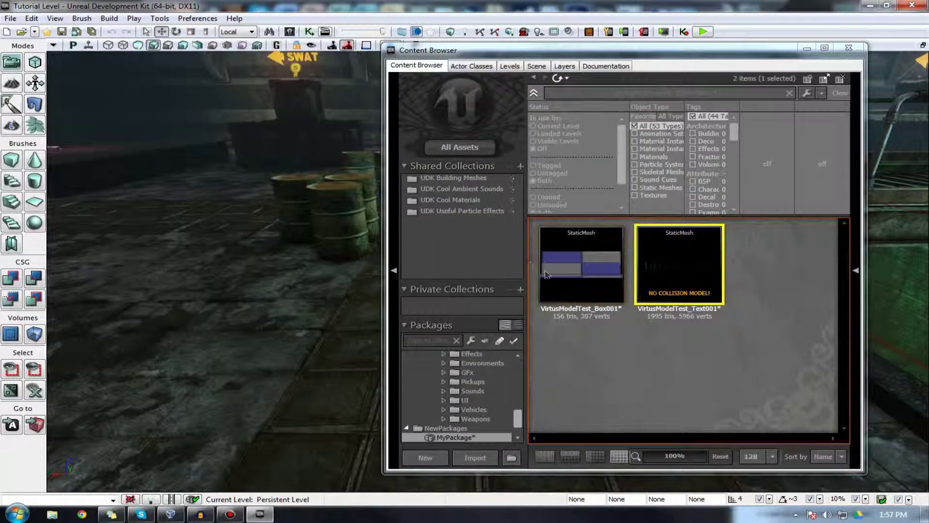
- Place the VirtusModelTest_Box001 mesh on the level floor and scale it uniformly to about 1.37
left_click_drag(599, 259, 170, 381)
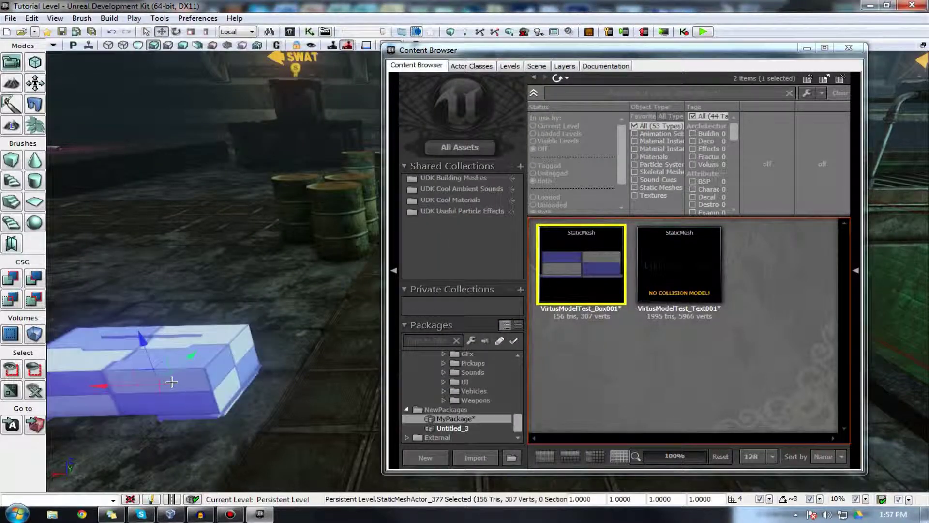
left_click(192, 31)
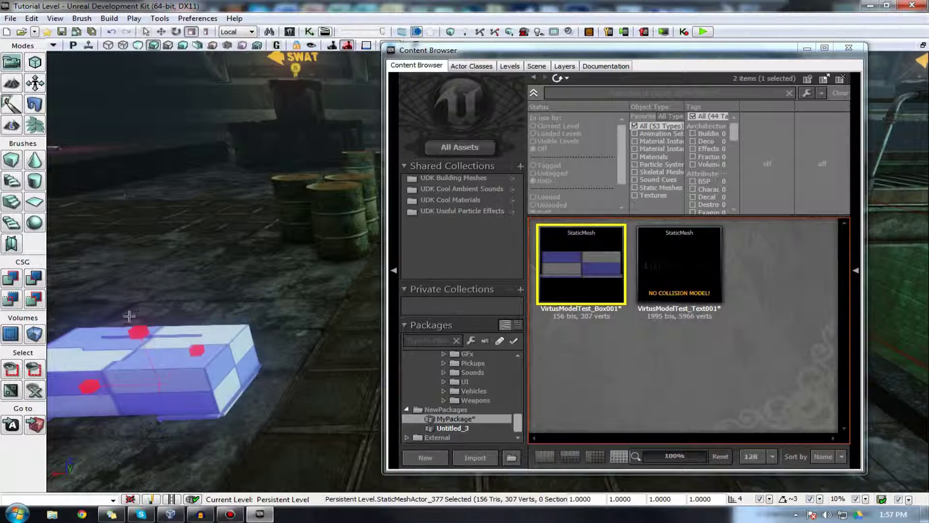
left_click_drag(127, 328, 222, 384)
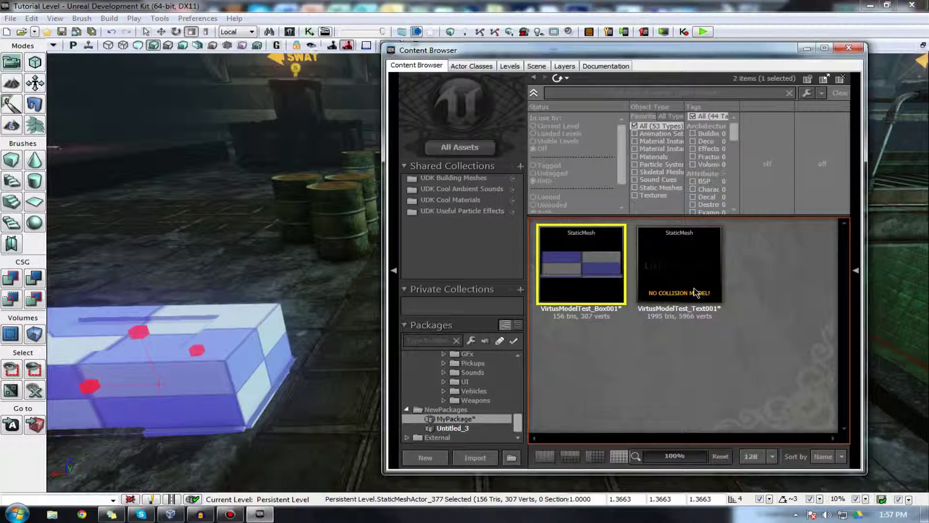
- Place the VirtusModelTest_Text001 lettering in the level at the box, activate the translate mode and close the Content Browser
left_click_drag(679, 264, 72, 397)
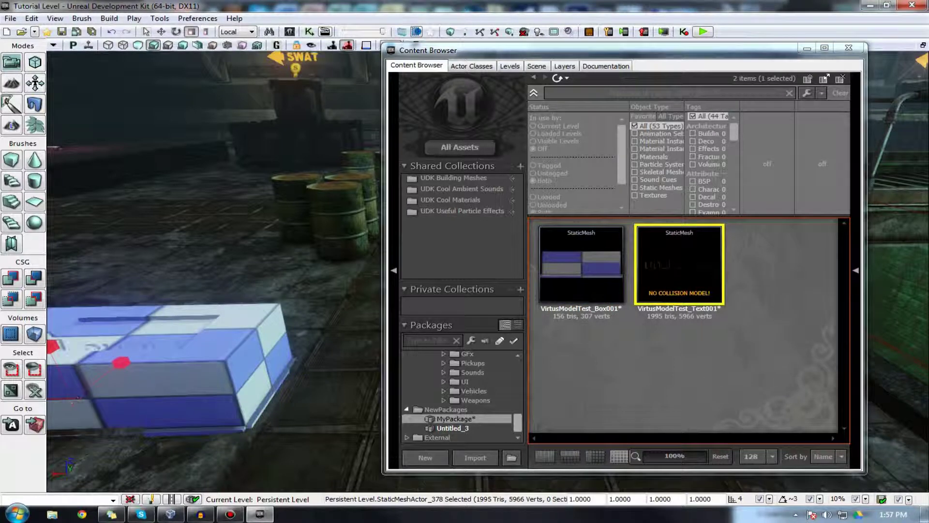
left_click_drag(185, 387, 144, 407)
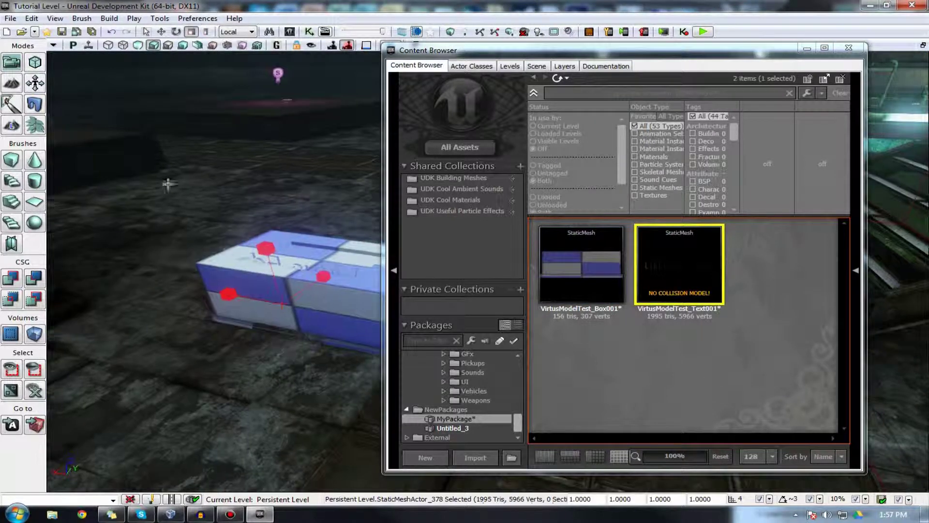
left_click(162, 31)
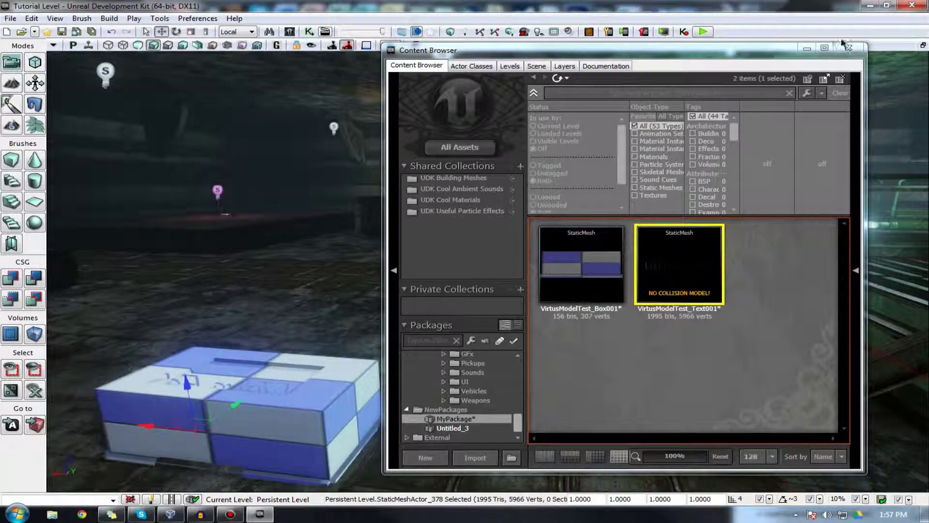
left_click(844, 46)
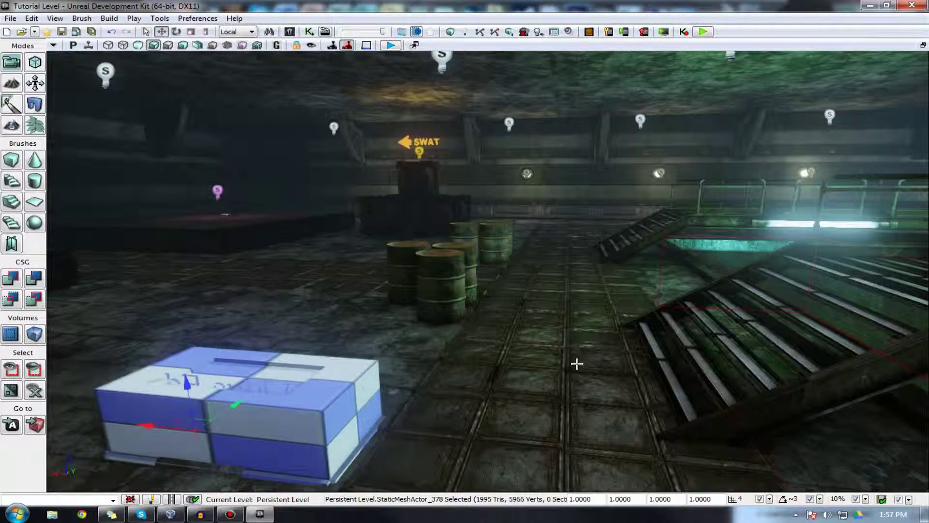
- Move the lettering out onto the box's long front face, centre it along the face and lower it, leaving the box selected
right_click_drag(513, 403, 241, 381)
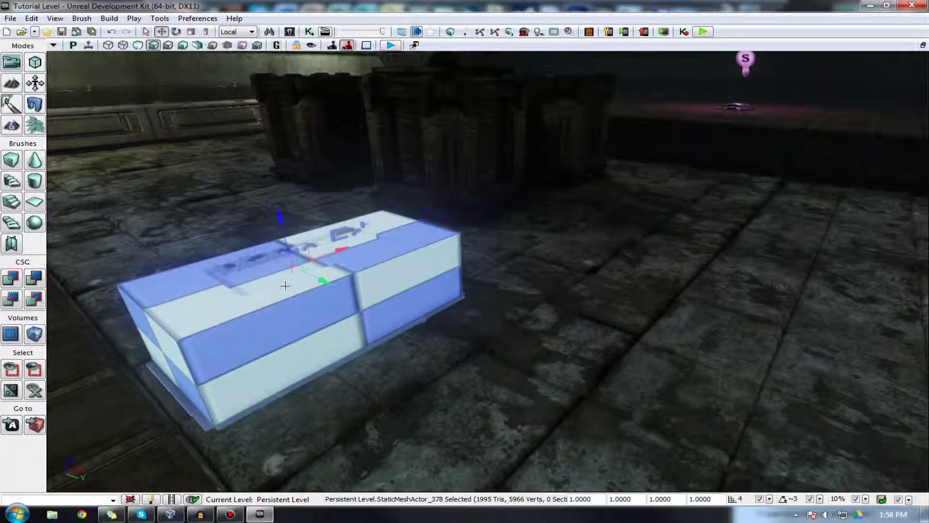
left_click_drag(315, 283, 383, 344)
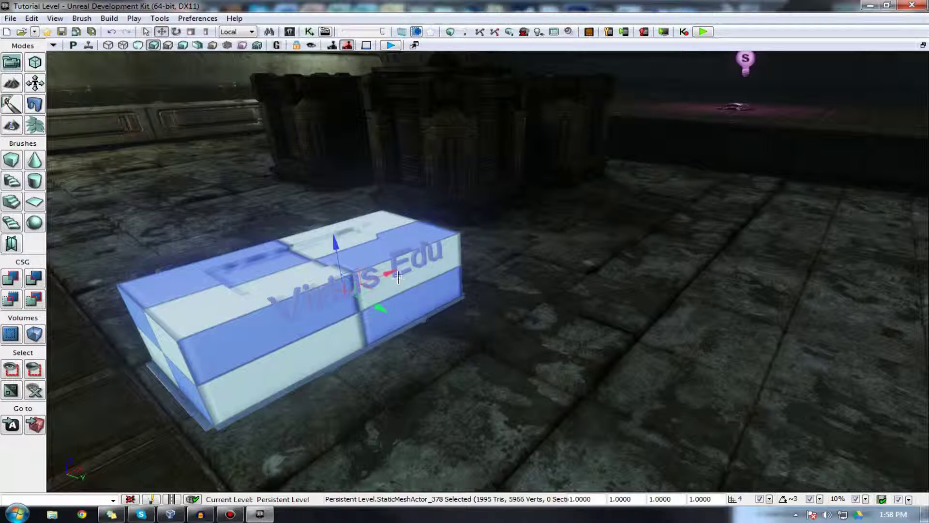
left_click_drag(398, 276, 364, 286)
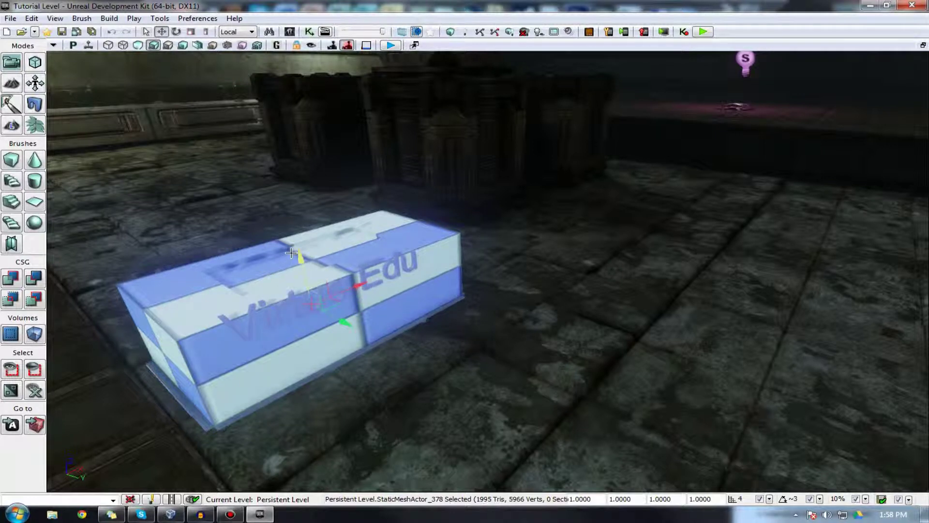
left_click_drag(298, 258, 301, 284)
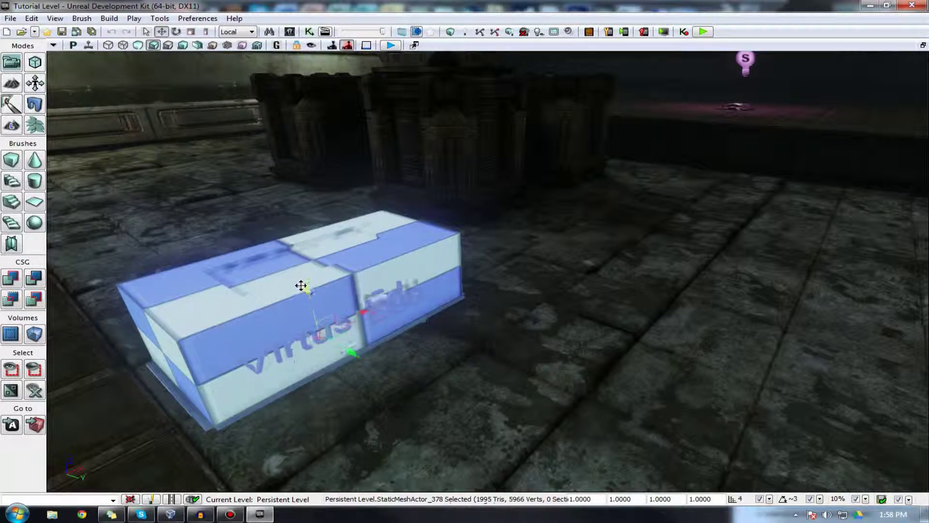
left_click(394, 353)
left_click(347, 284)
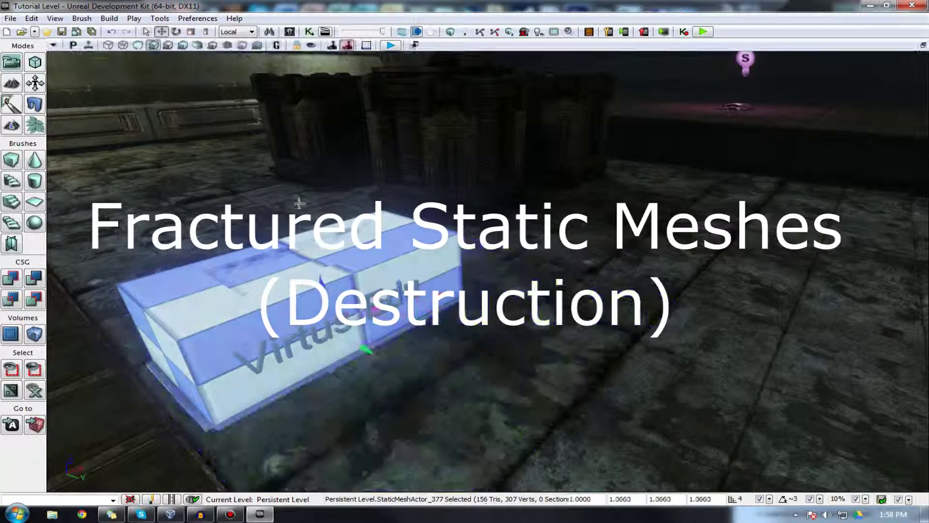
- Review the save location offered for MyPackage from the Content Browser, leave without saving and close the browser
left_click(289, 31)
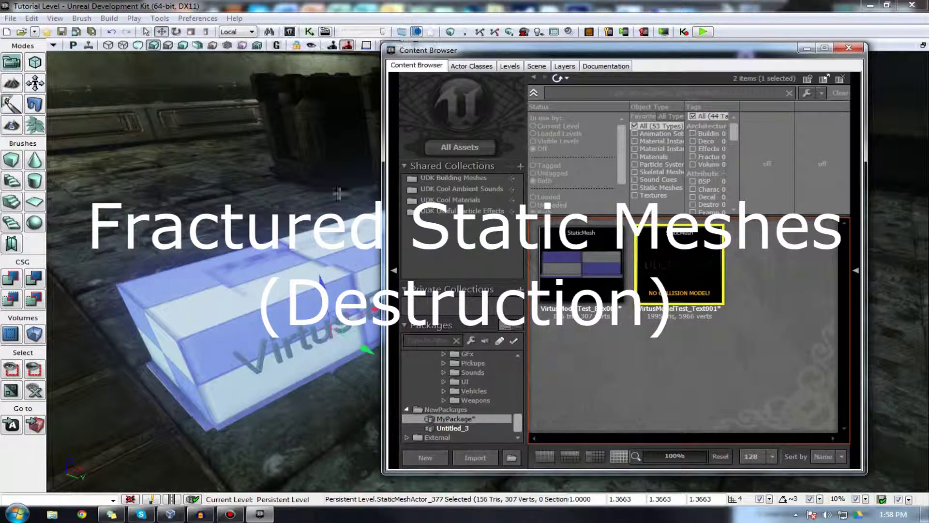
right_click(454, 424)
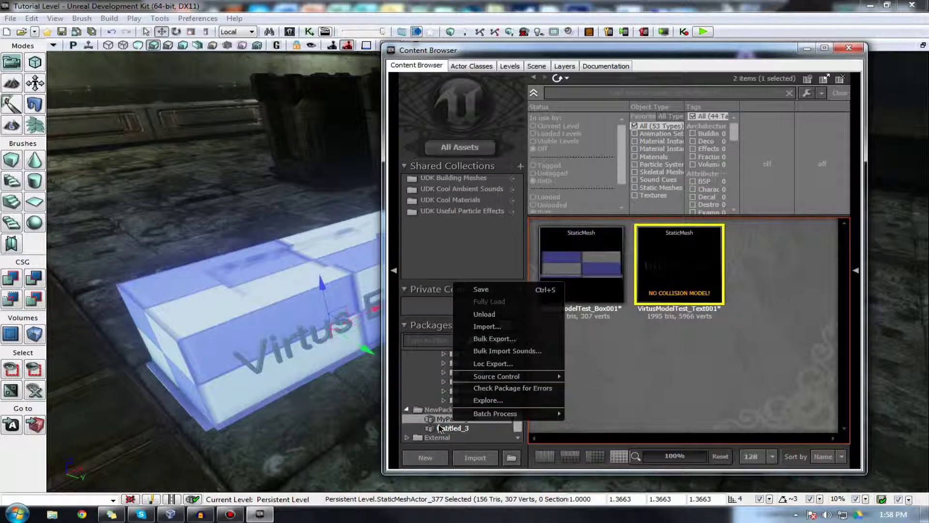
right_click(438, 423)
left_click(430, 420)
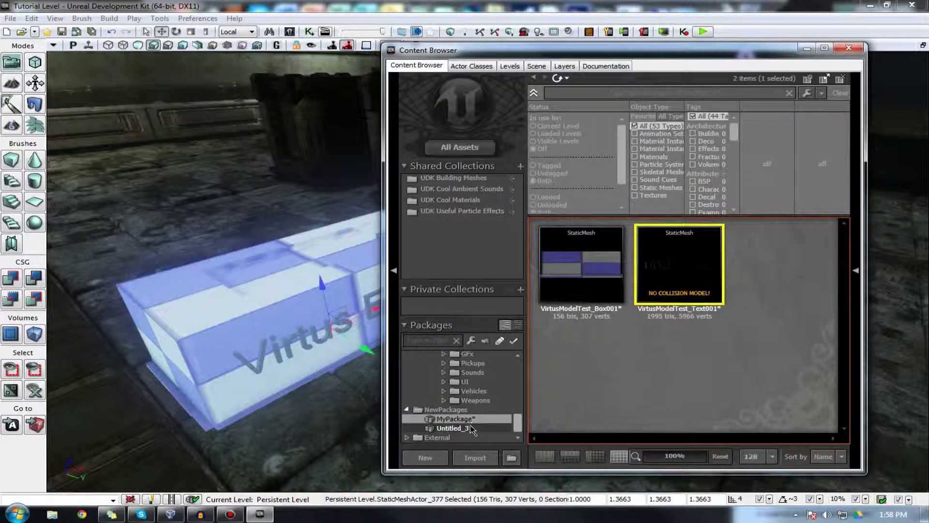
right_click(449, 421)
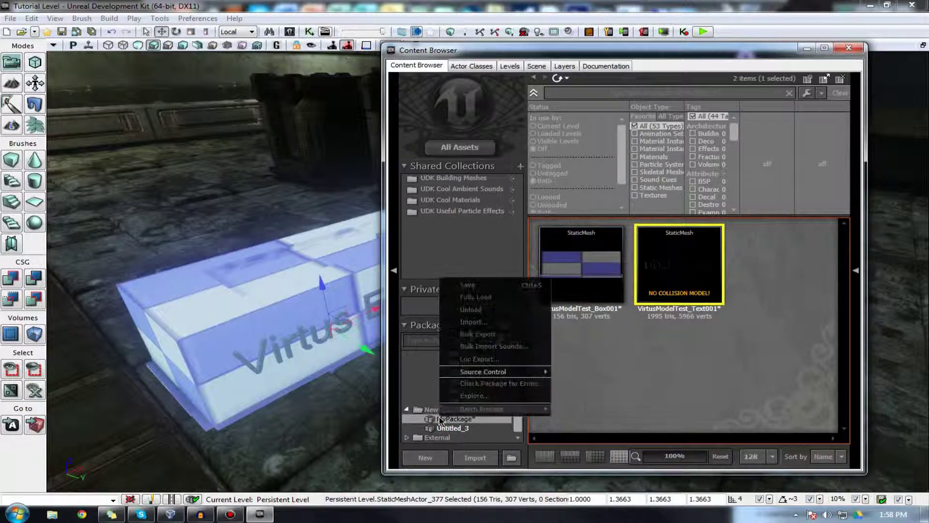
right_click(450, 419)
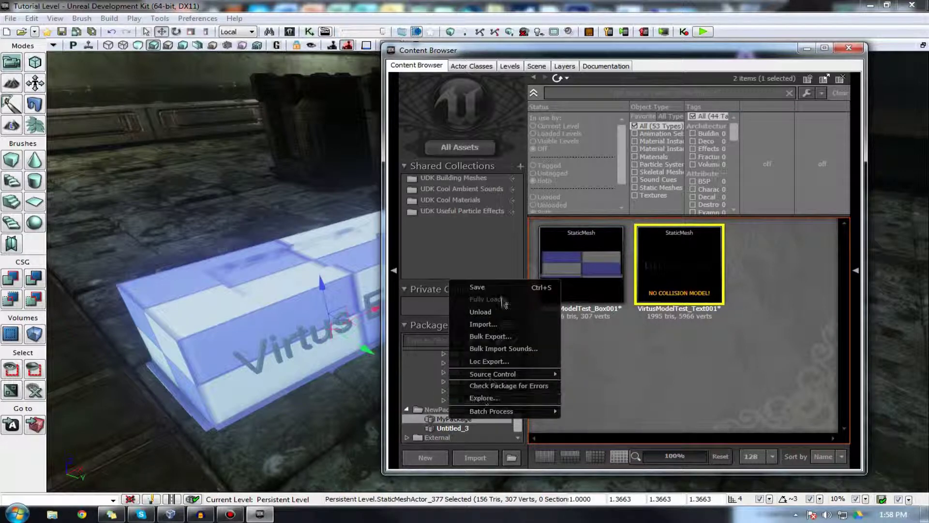
left_click(477, 287)
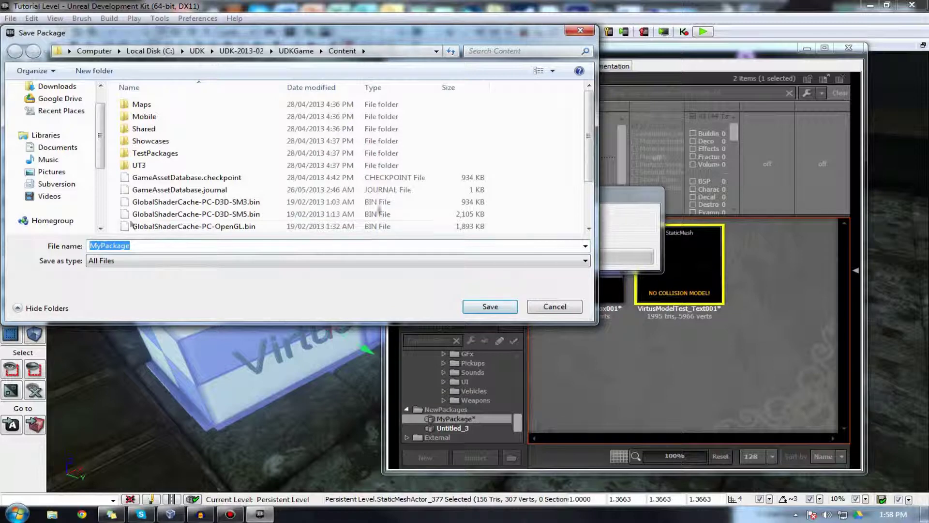
left_click(555, 306)
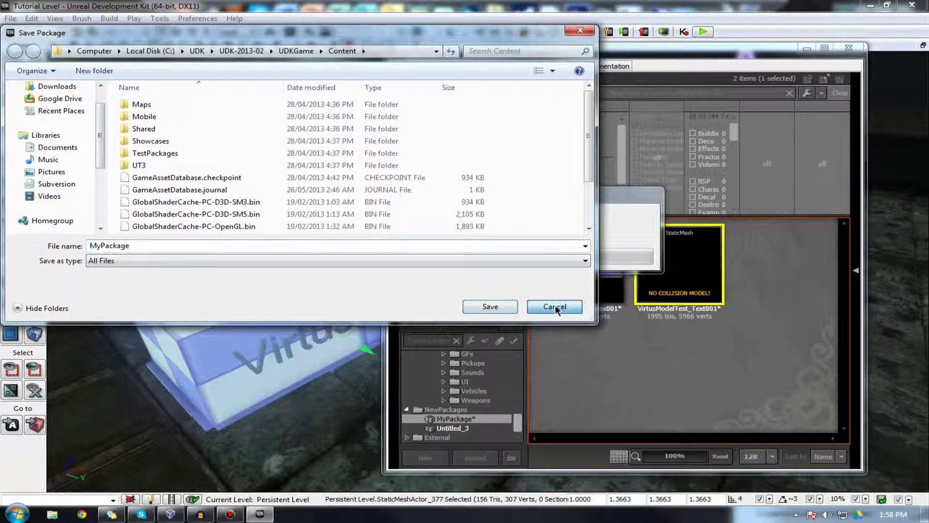
left_click(848, 48)
left_click_drag(506, 275, 430, 275)
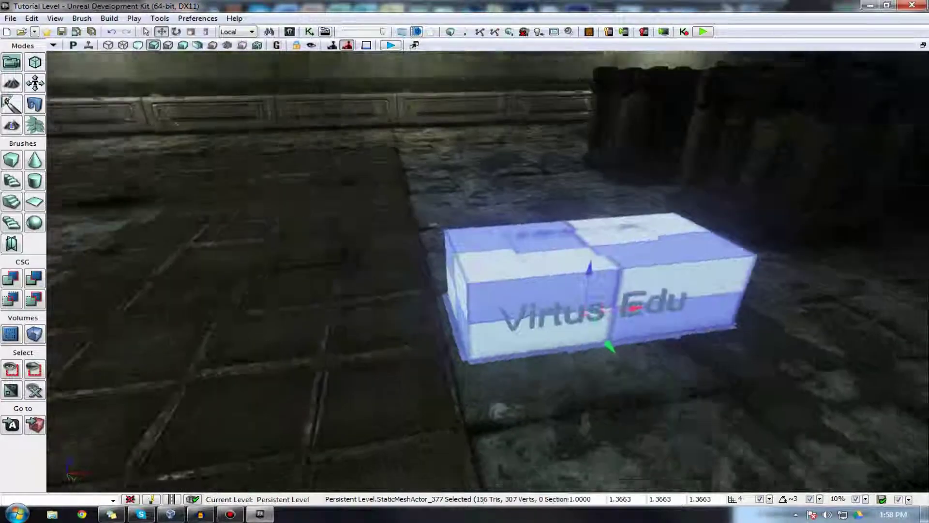
right_click_drag(430, 274, 510, 275)
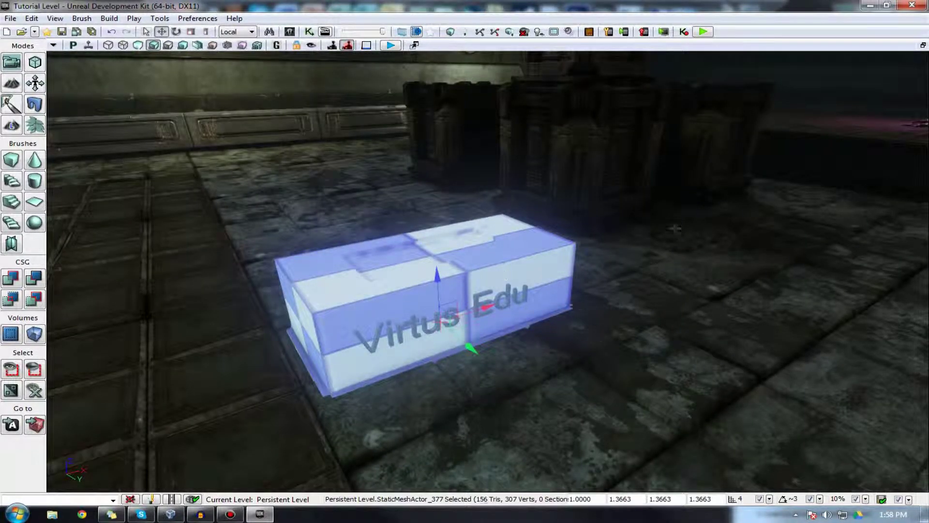
right_click_drag(675, 229, 222, 179)
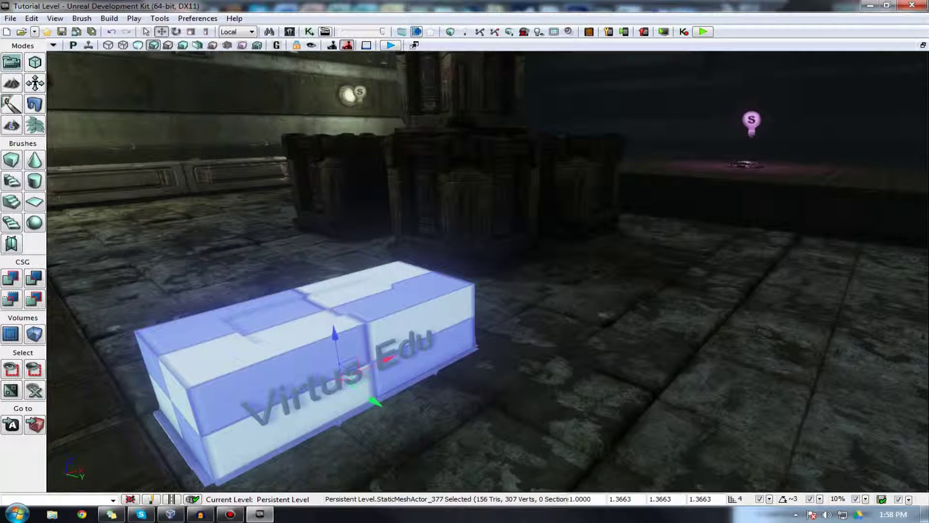